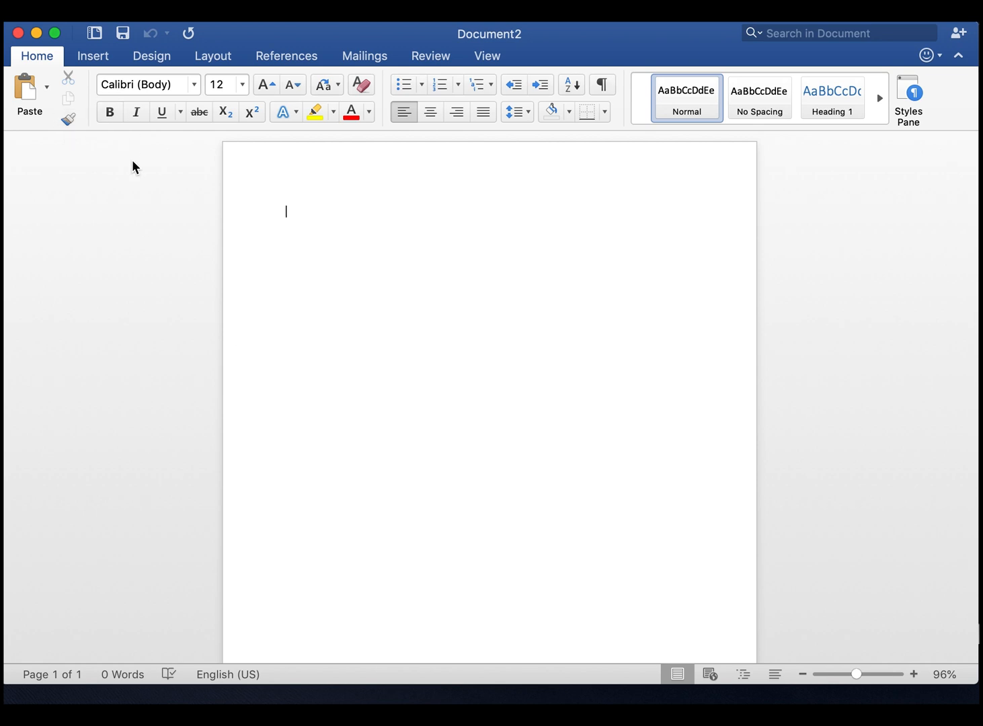
Set the font for the blank document's first line to Book Antiqua
{"action": "left_click", "coordinate": [194, 86]}
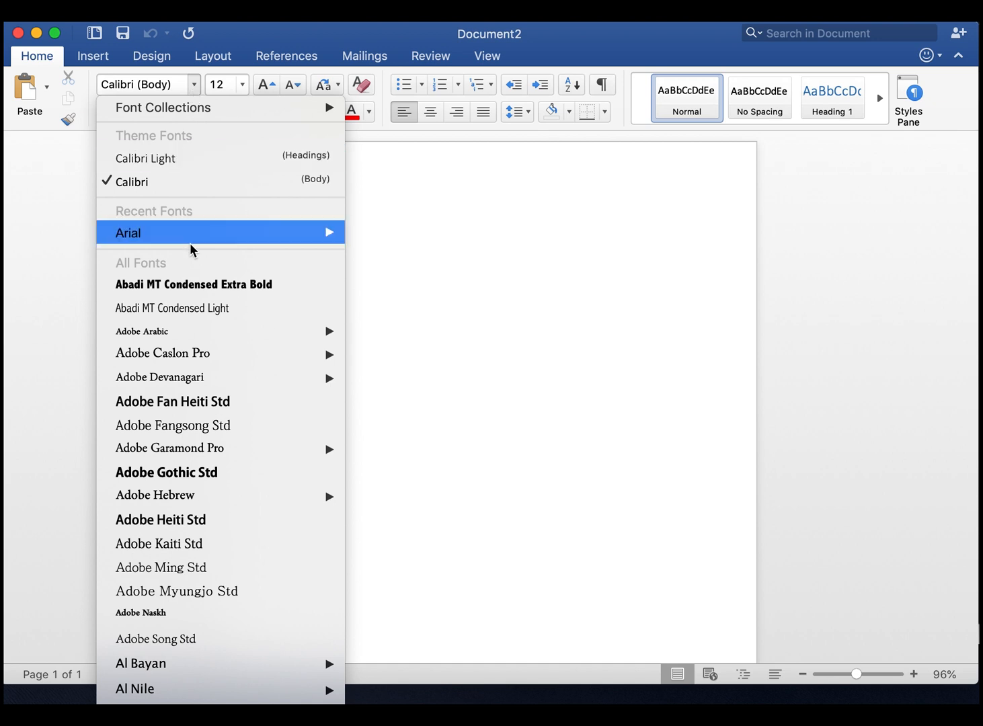
{"action": "scroll", "coordinate": [197, 387], "scroll_direction": "down", "scroll_amount": 3}
{"action": "scroll", "coordinate": [197, 387], "scroll_direction": "down", "scroll_amount": 2}
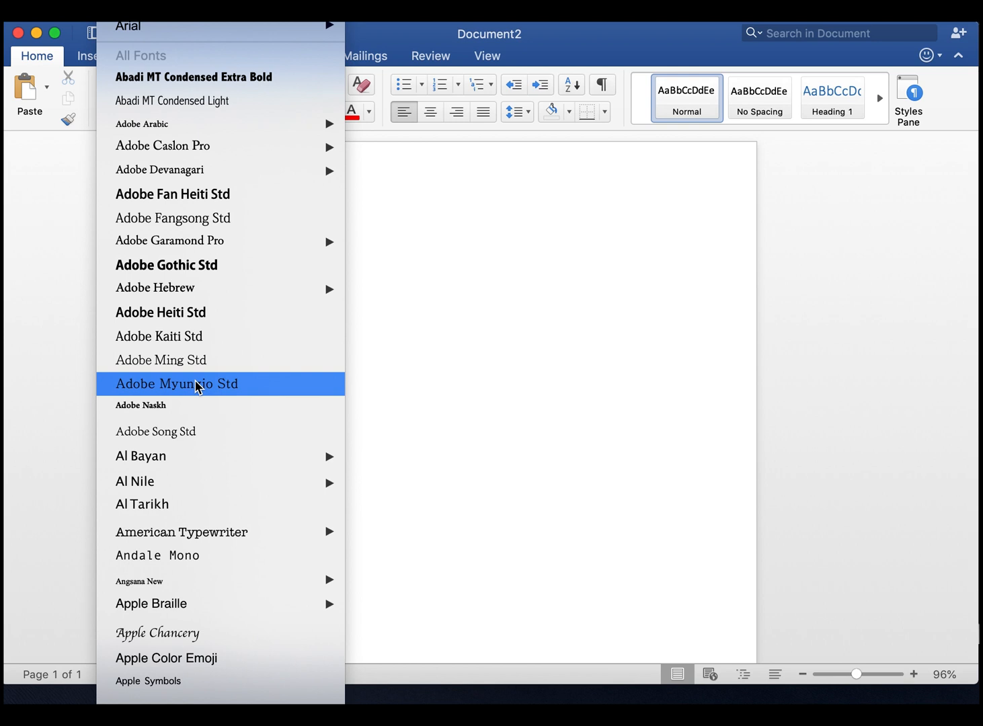
{"action": "scroll", "coordinate": [198, 386], "scroll_direction": "down", "scroll_amount": 3}
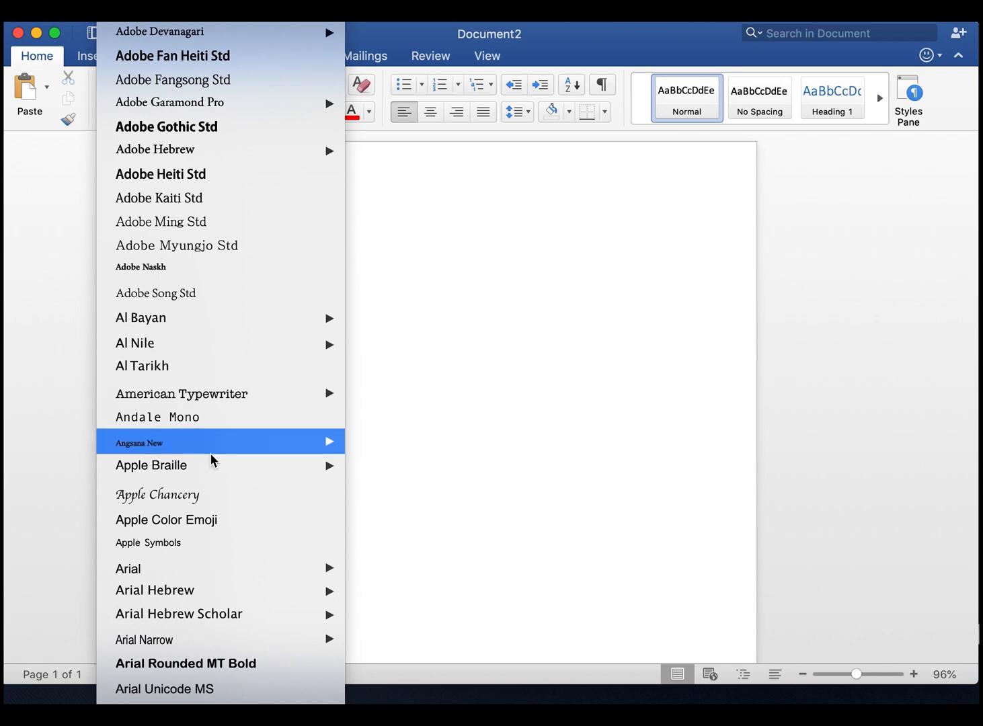
{"action": "scroll", "coordinate": [214, 459], "scroll_direction": "down", "scroll_amount": 8}
{"action": "scroll", "coordinate": [211, 456], "scroll_direction": "down", "scroll_amount": 1}
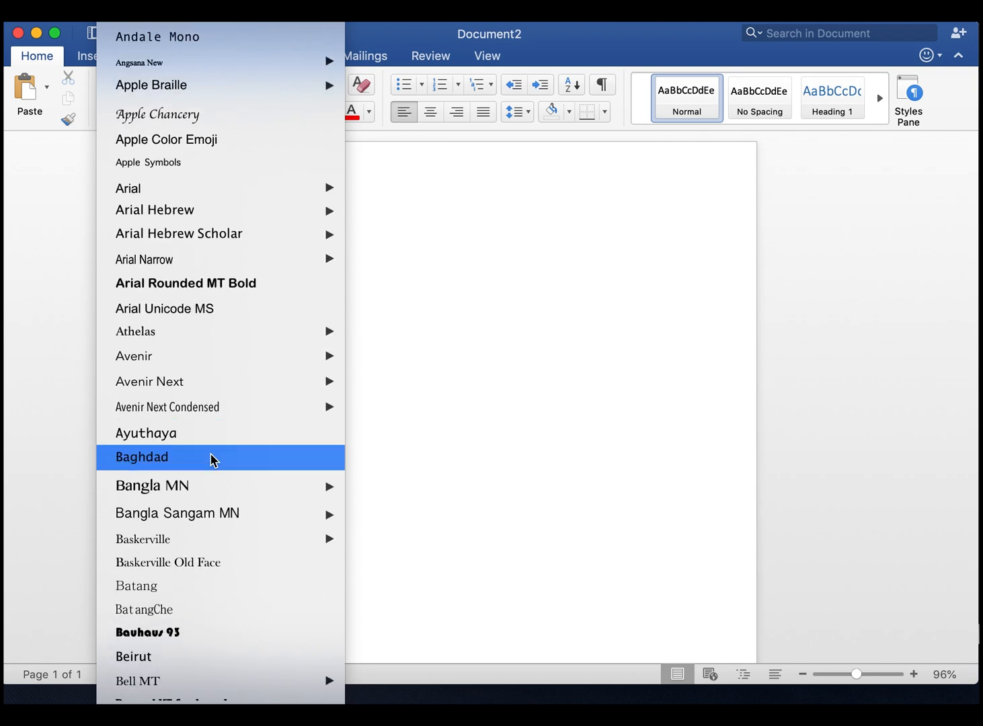
{"action": "scroll", "coordinate": [214, 459], "scroll_direction": "down", "scroll_amount": 12}
{"action": "scroll", "coordinate": [212, 460], "scroll_direction": "down", "scroll_amount": 2}
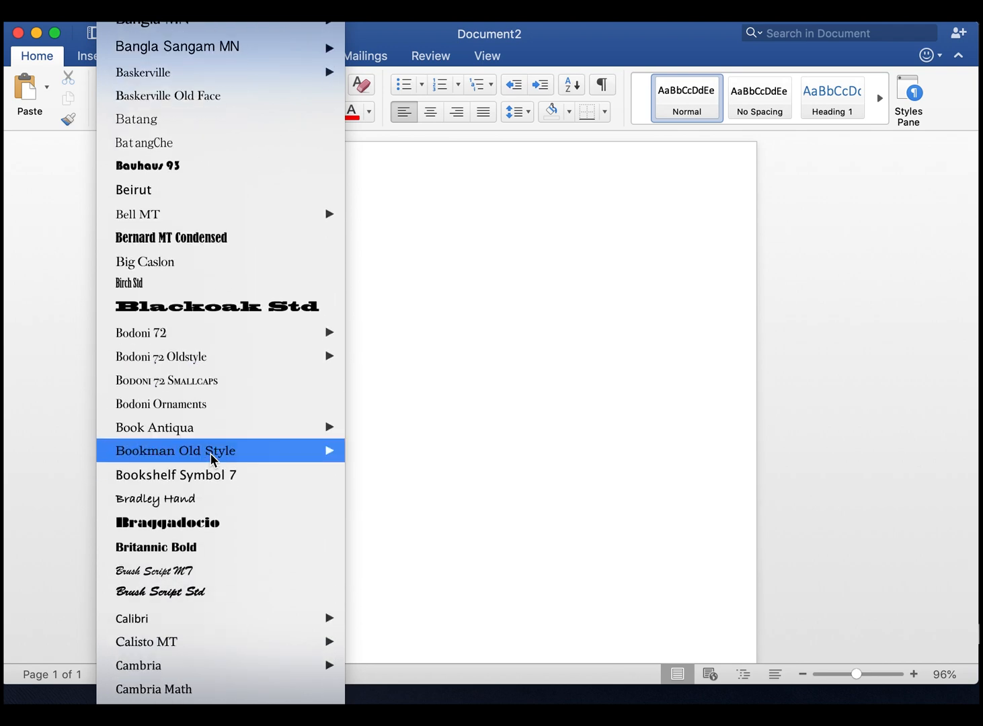
{"action": "mouse_move", "coordinate": [246, 428]}
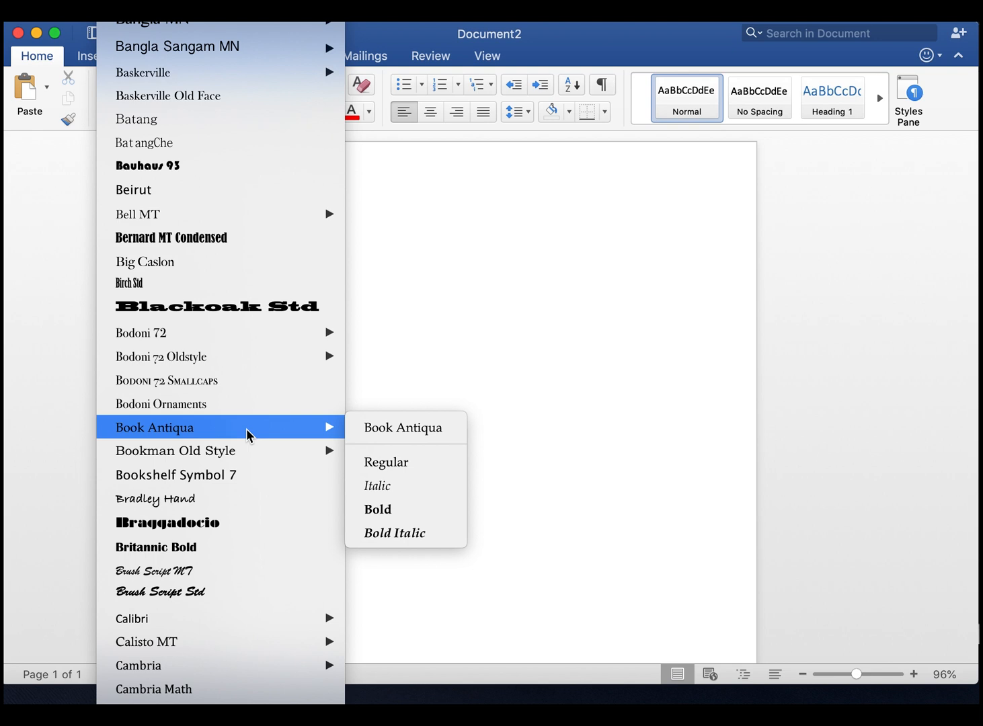
{"action": "left_click", "coordinate": [377, 430]}
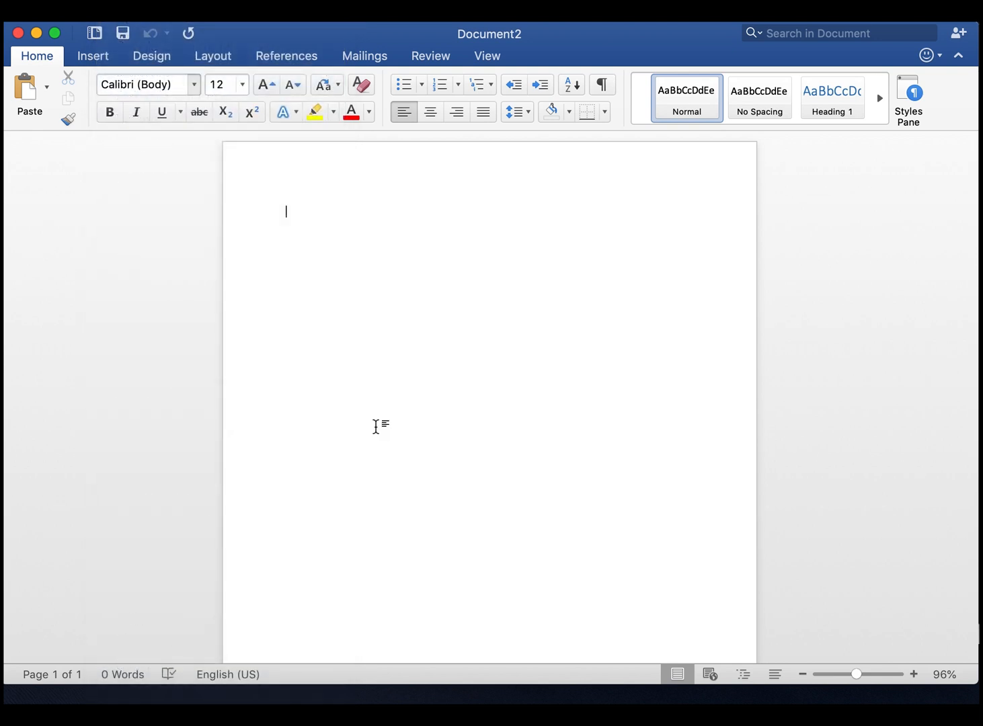
Set the font size for the first line to 20
{"action": "left_click", "coordinate": [245, 92]}
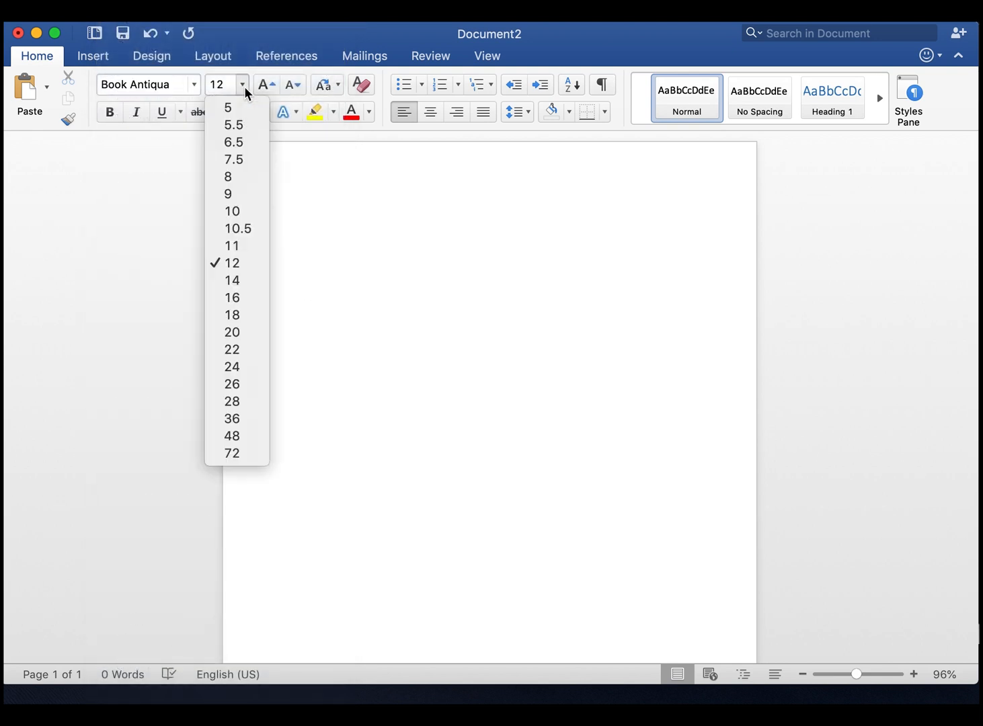
{"action": "left_click", "coordinate": [233, 304]}
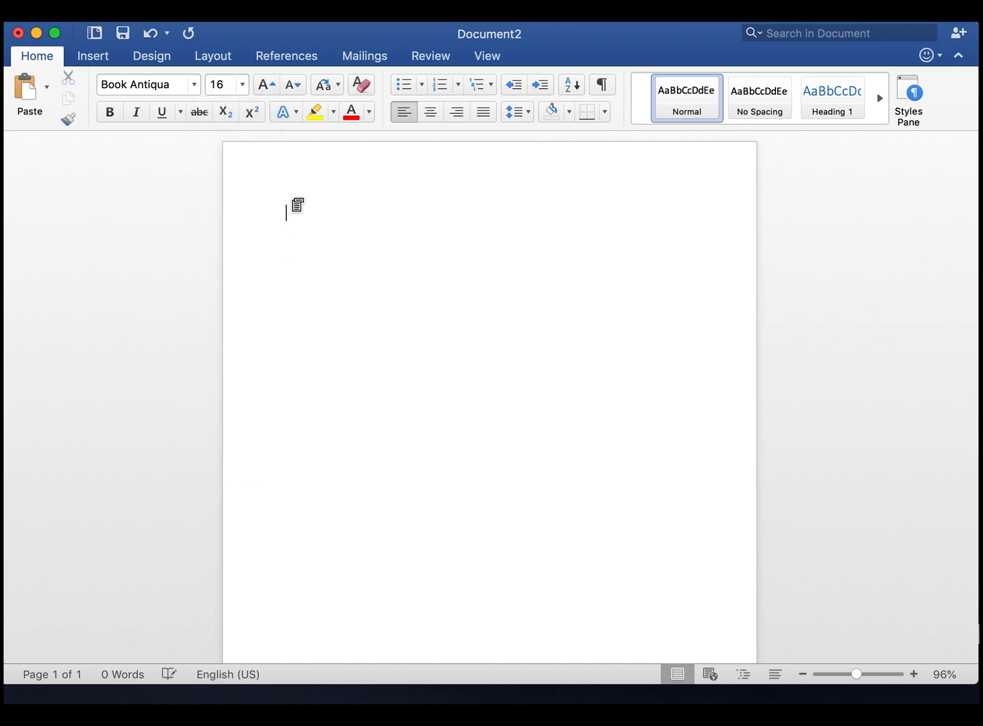
{"action": "left_click", "coordinate": [244, 86]}
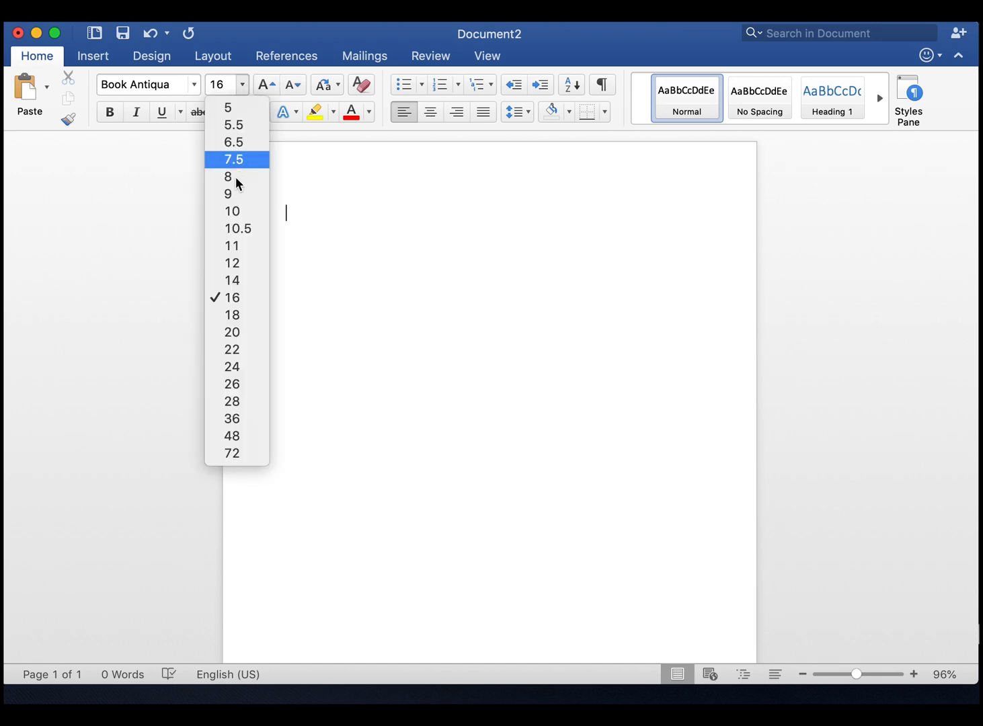
{"action": "left_click", "coordinate": [234, 332]}
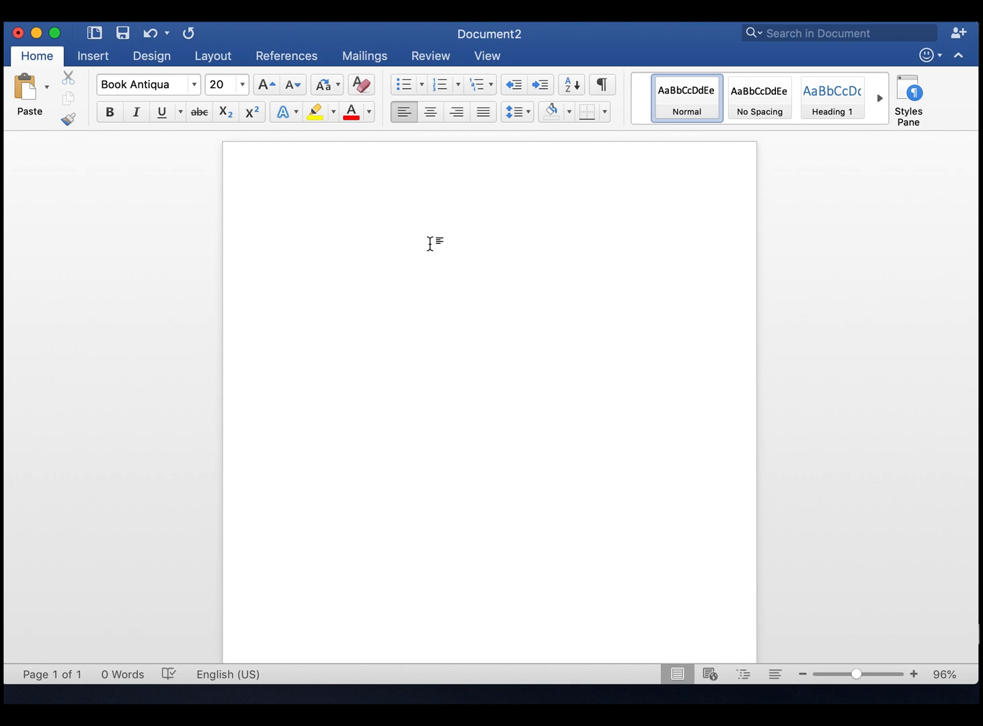
Enter "Essay Title" as the first line and start a new line below it
{"action": "type", "text": "Essay Title"}
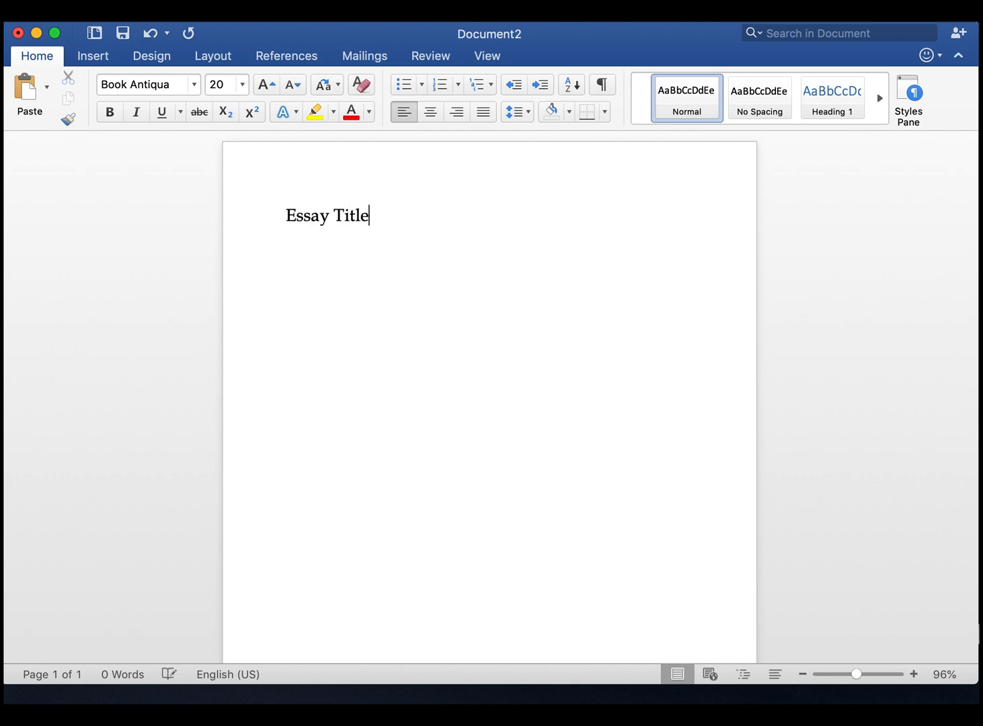
{"action": "key", "text": "Return"}
{"action": "key", "text": "BackSpace"}
{"action": "key", "text": "Return"}
Set the font of the new line to Arial Hebrew with a font size of 14
{"action": "left_click", "coordinate": [194, 85]}
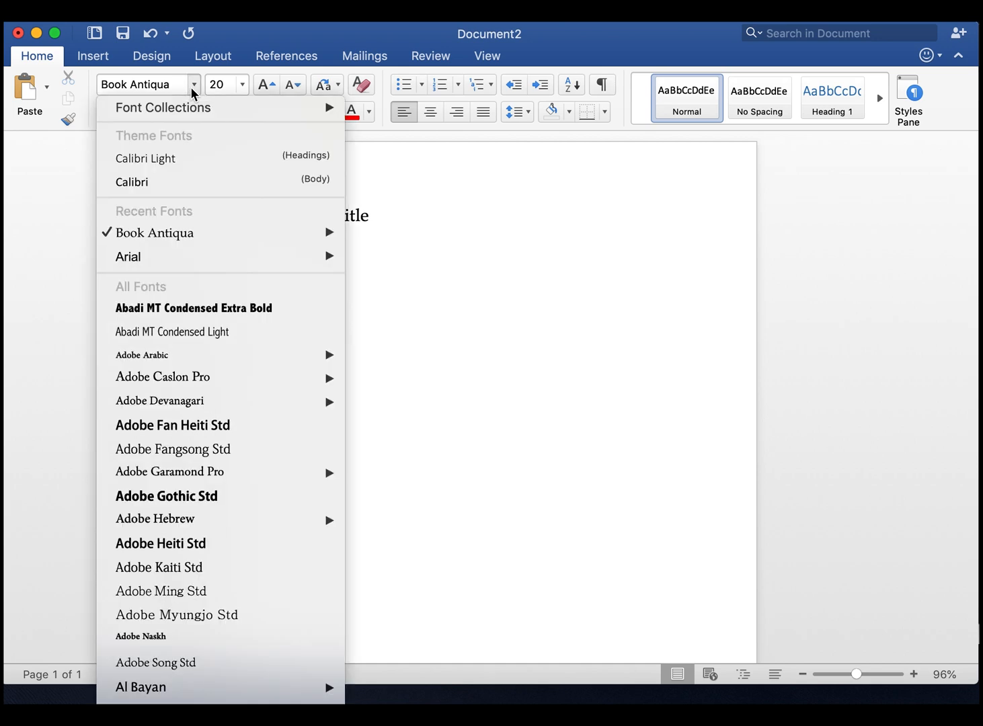
{"action": "scroll", "coordinate": [180, 335], "scroll_direction": "down", "scroll_amount": 10}
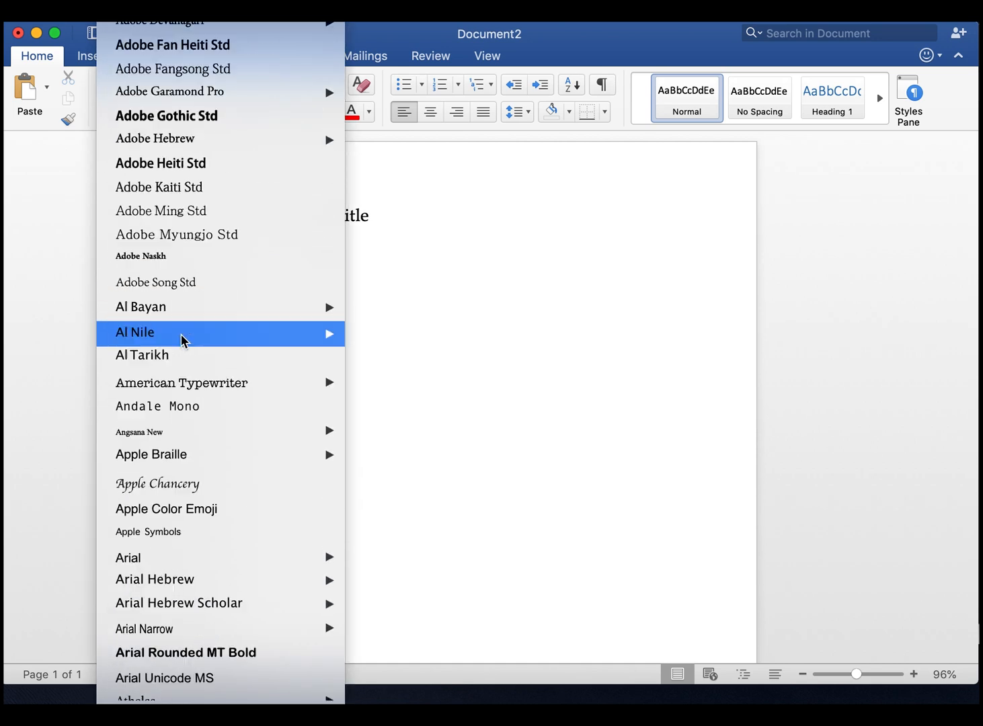
{"action": "left_click", "coordinate": [193, 510]}
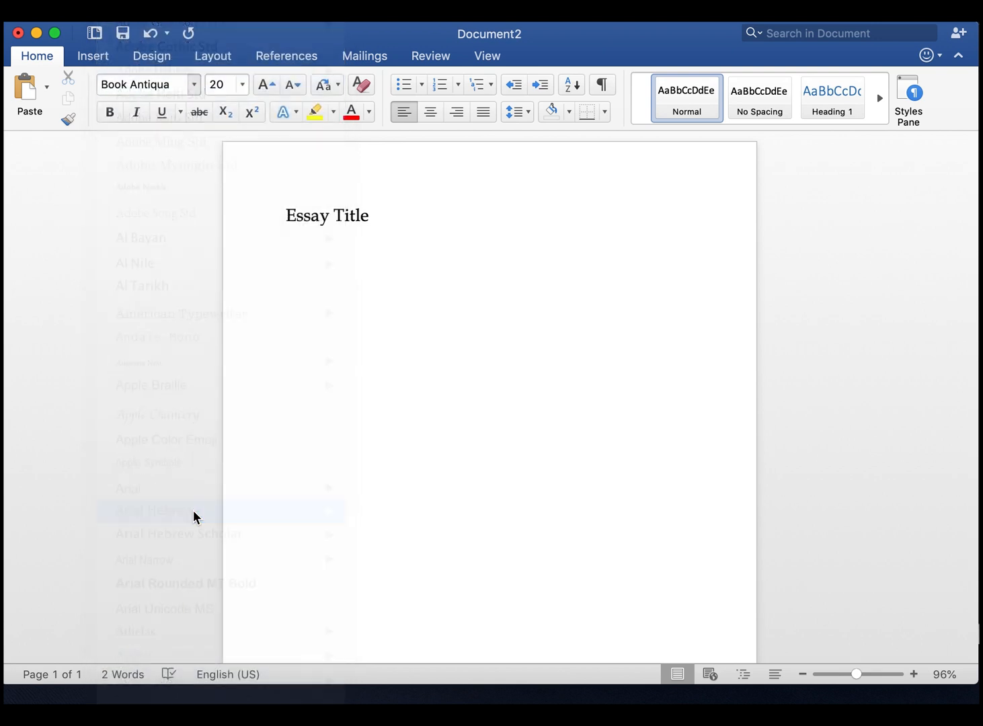
{"action": "left_click", "coordinate": [243, 84]}
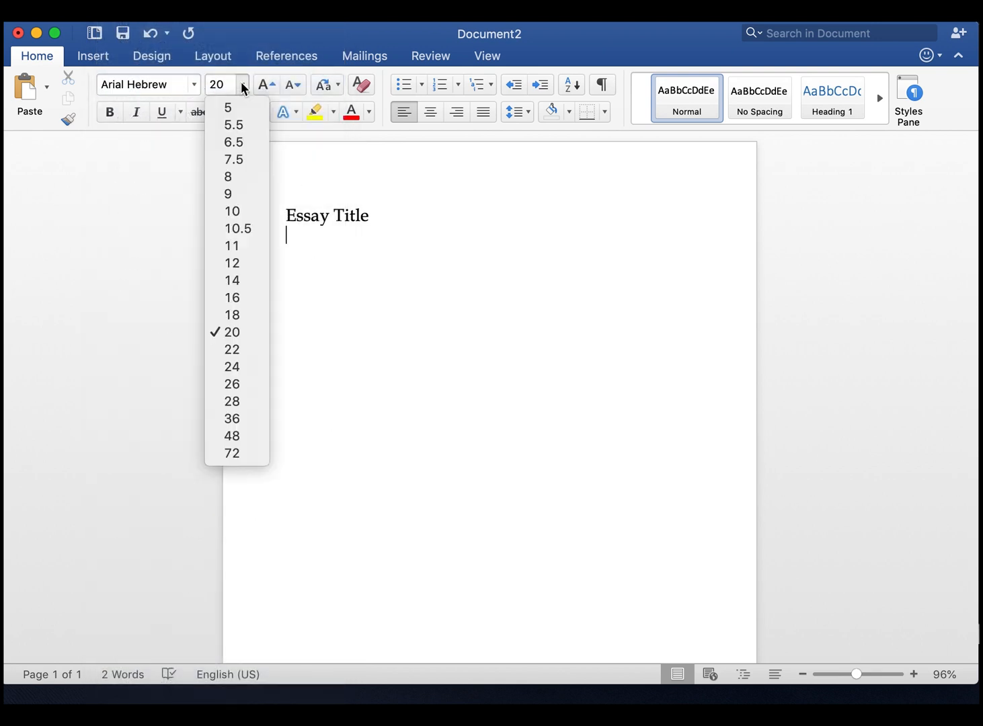
{"action": "left_click", "coordinate": [235, 280]}
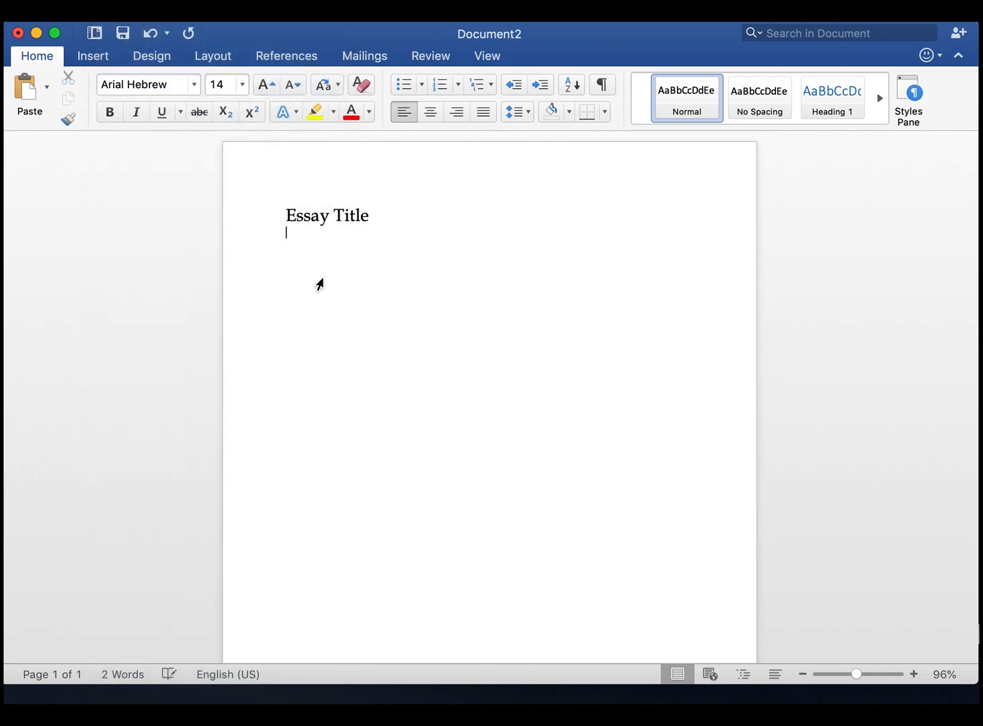
Enter a byline with "By" and the author's full name, and insert a blank line between the title and byline
{"action": "type", "text": "by Matt Pa"}
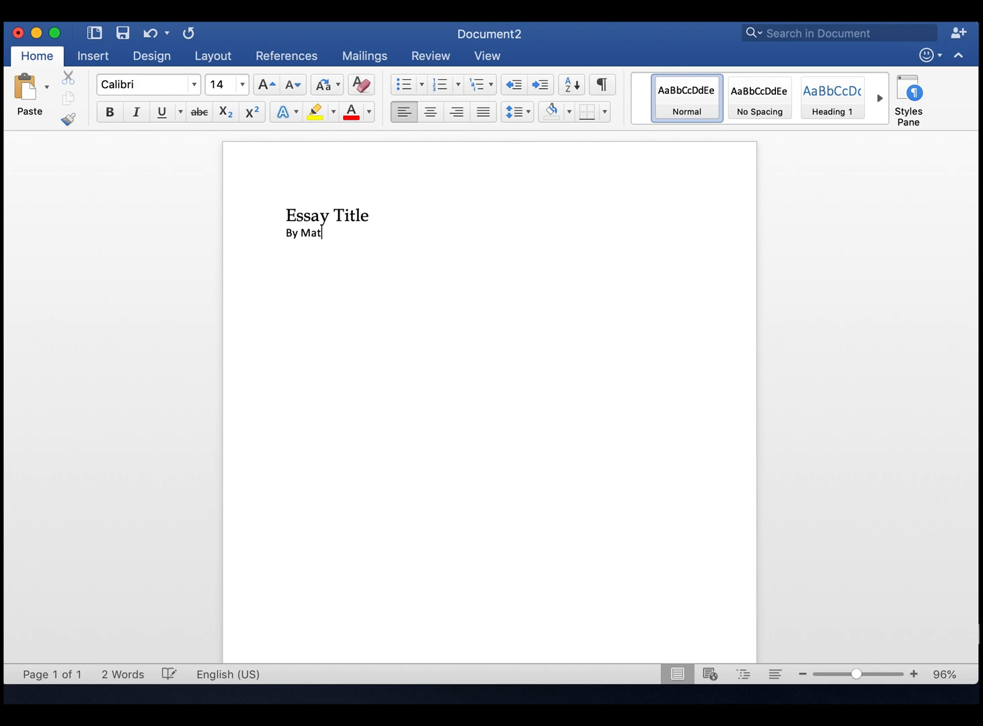
{"action": "type", "text": "nfil"}
{"action": "left_click", "coordinate": [387, 220]}
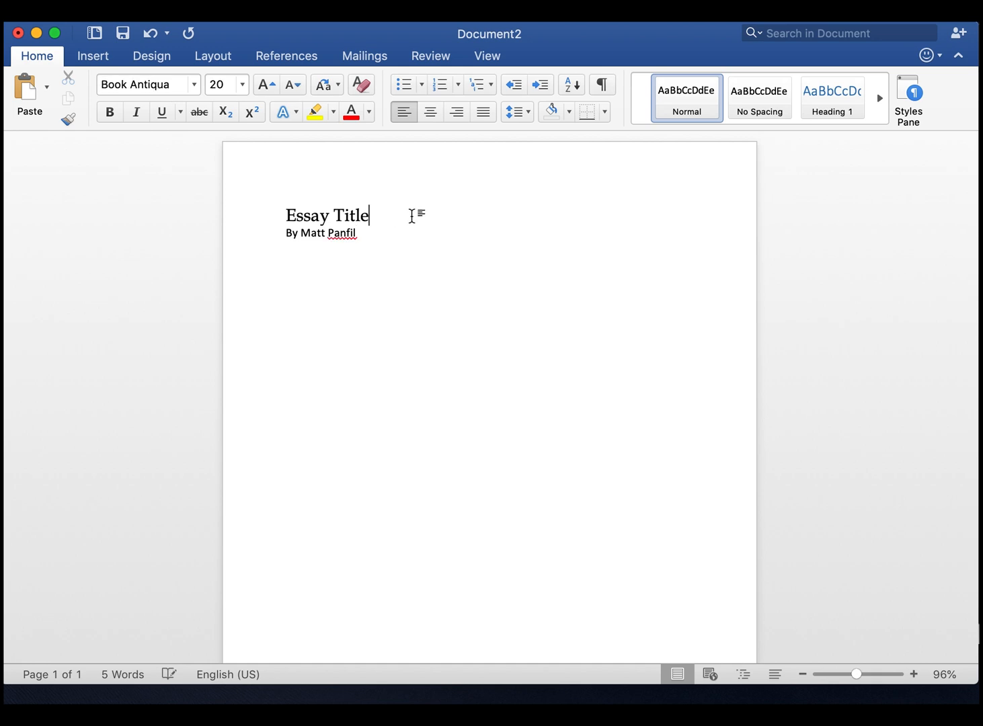
{"action": "key", "text": "Return"}
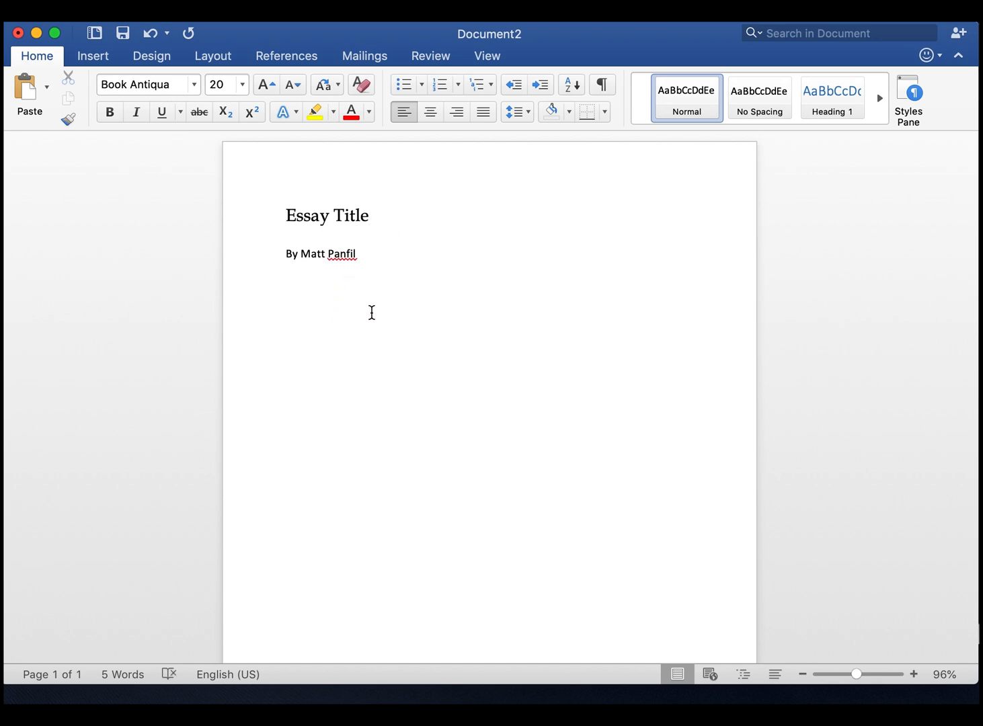
{"action": "left_click", "coordinate": [374, 255]}
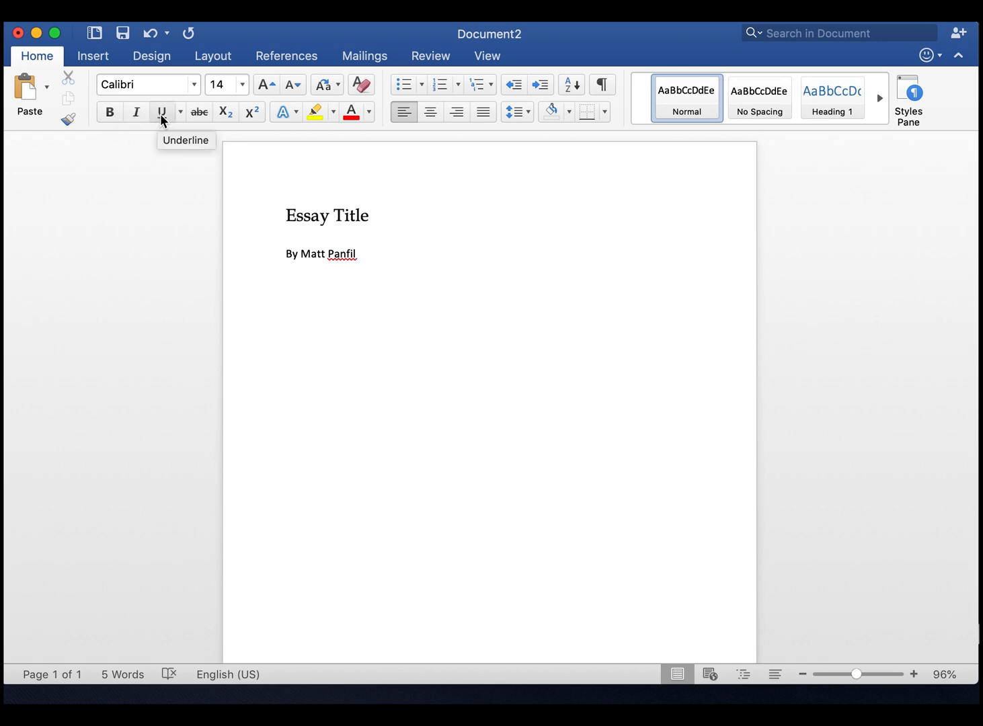
Try bold and italic on the "Essay Title" line and keep only italic applied
{"action": "left_click_drag", "start_coordinate": [371, 219], "coordinate": [277, 215]}
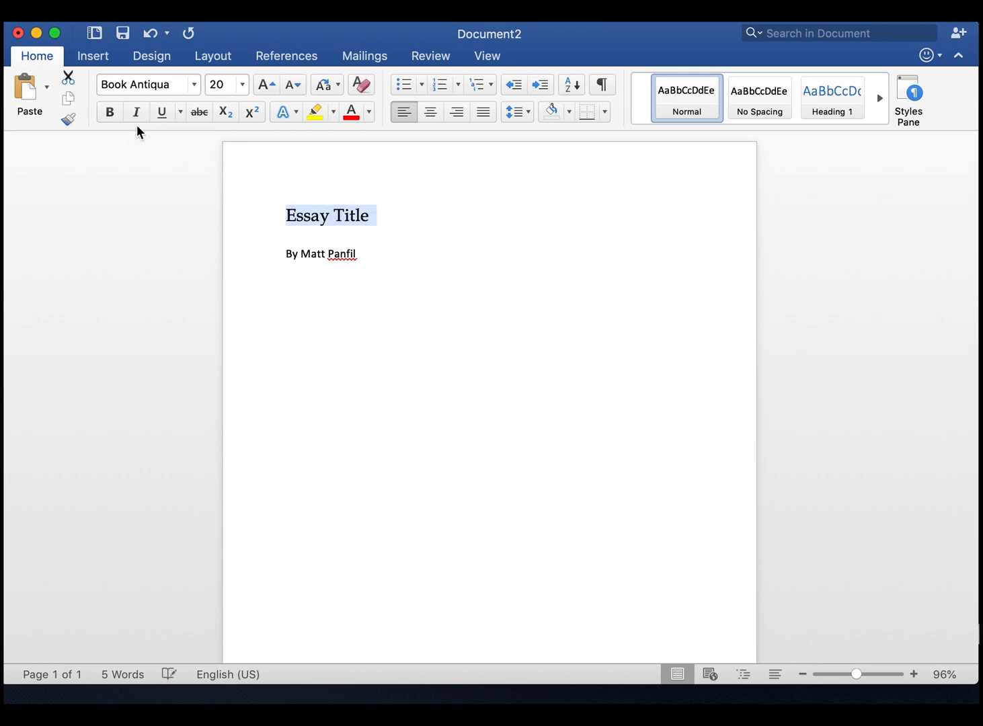
{"action": "left_click", "coordinate": [111, 114]}
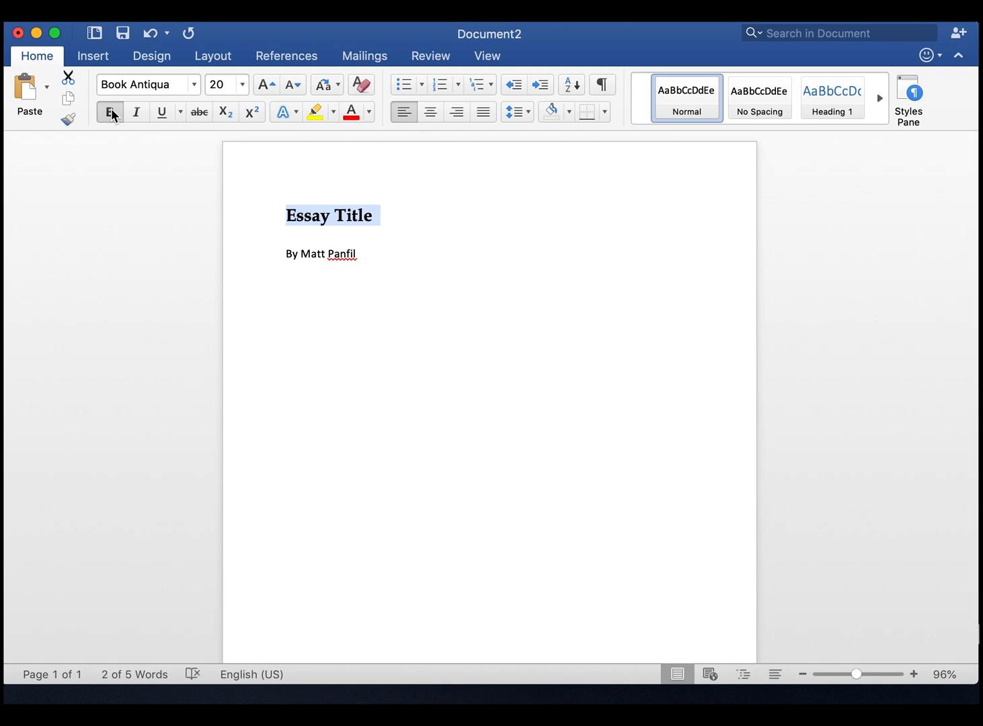
{"action": "left_click", "coordinate": [136, 117]}
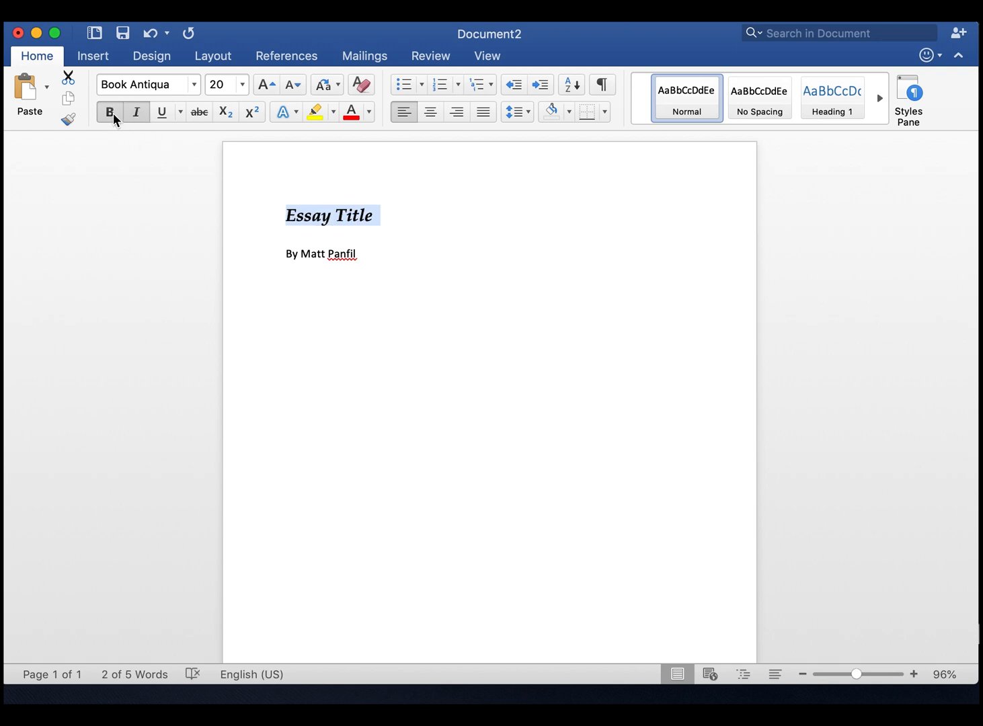
{"action": "left_click", "coordinate": [111, 113]}
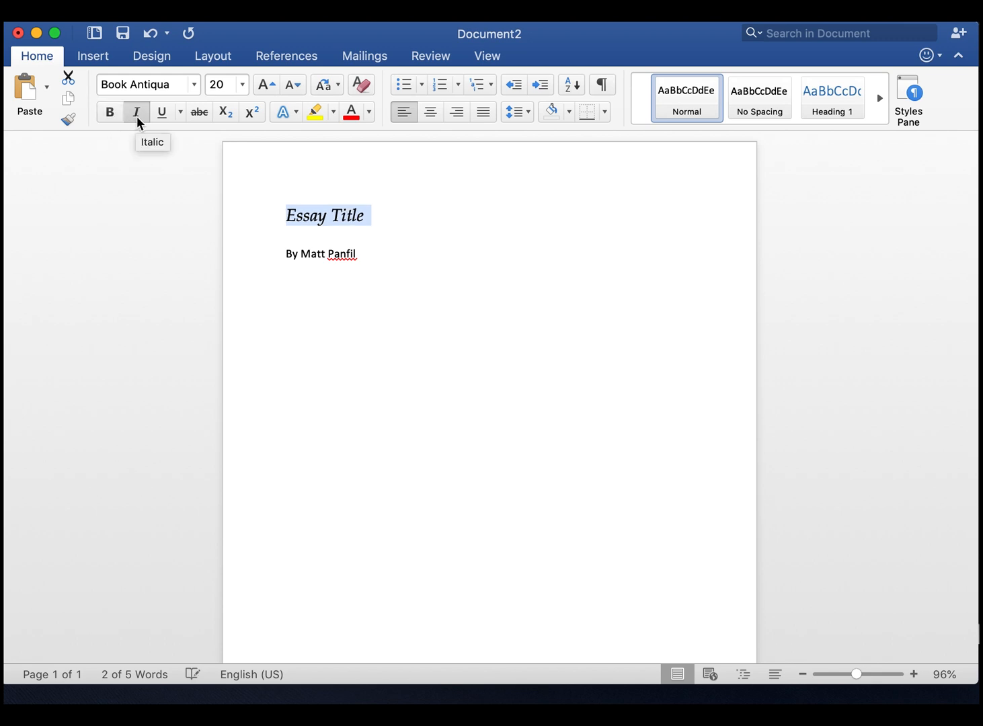
{"action": "left_click", "coordinate": [137, 115]}
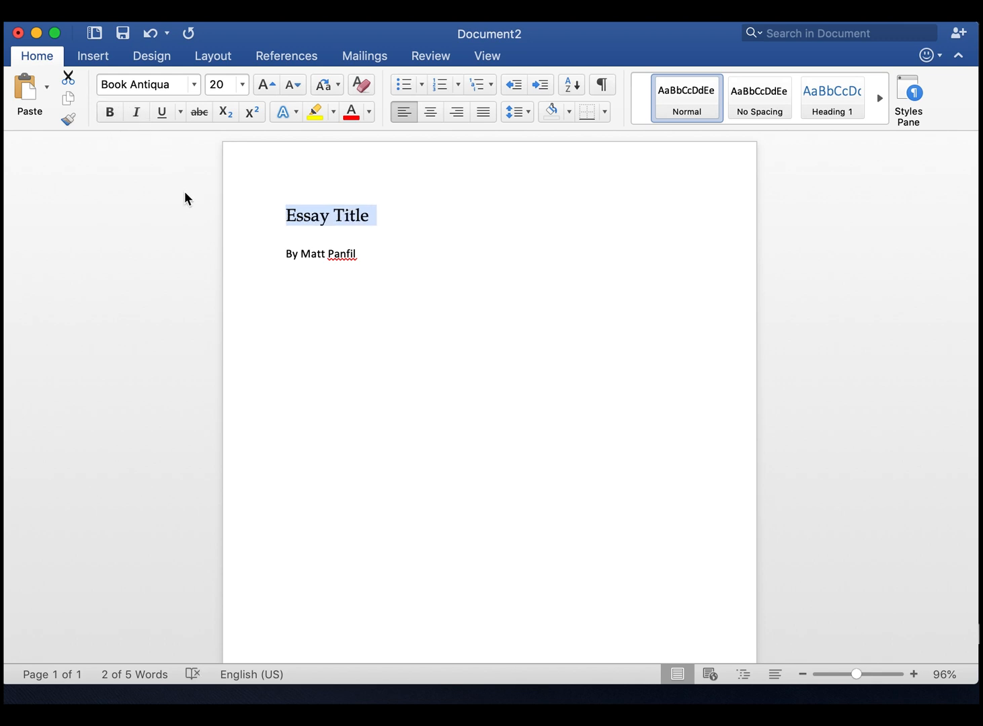
{"action": "left_click", "coordinate": [136, 113]}
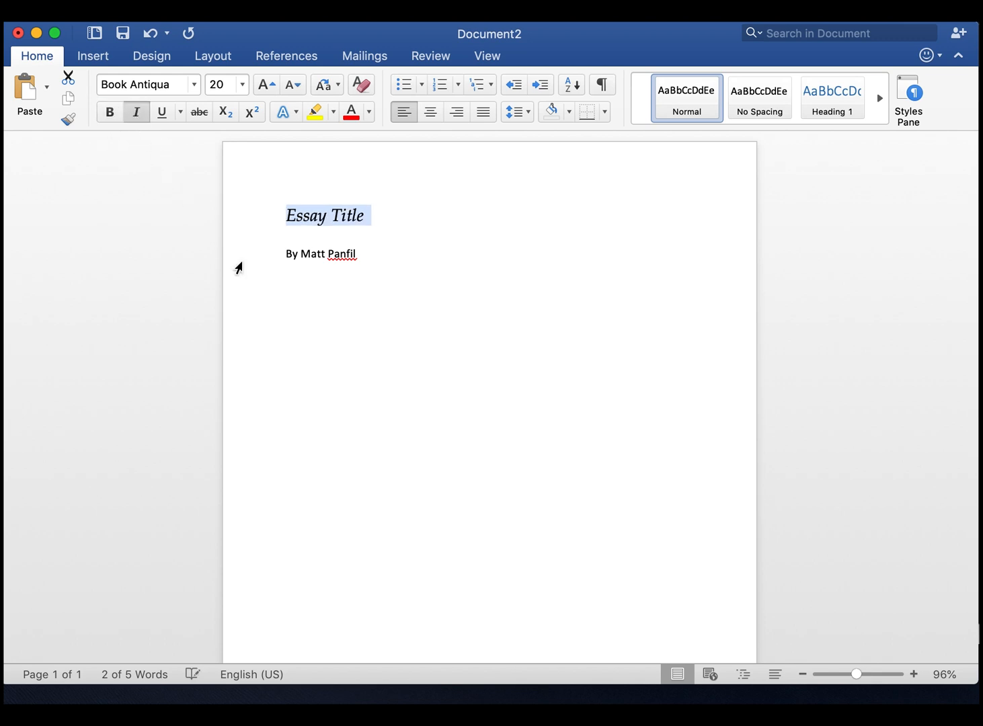
{"action": "left_click", "coordinate": [369, 259]}
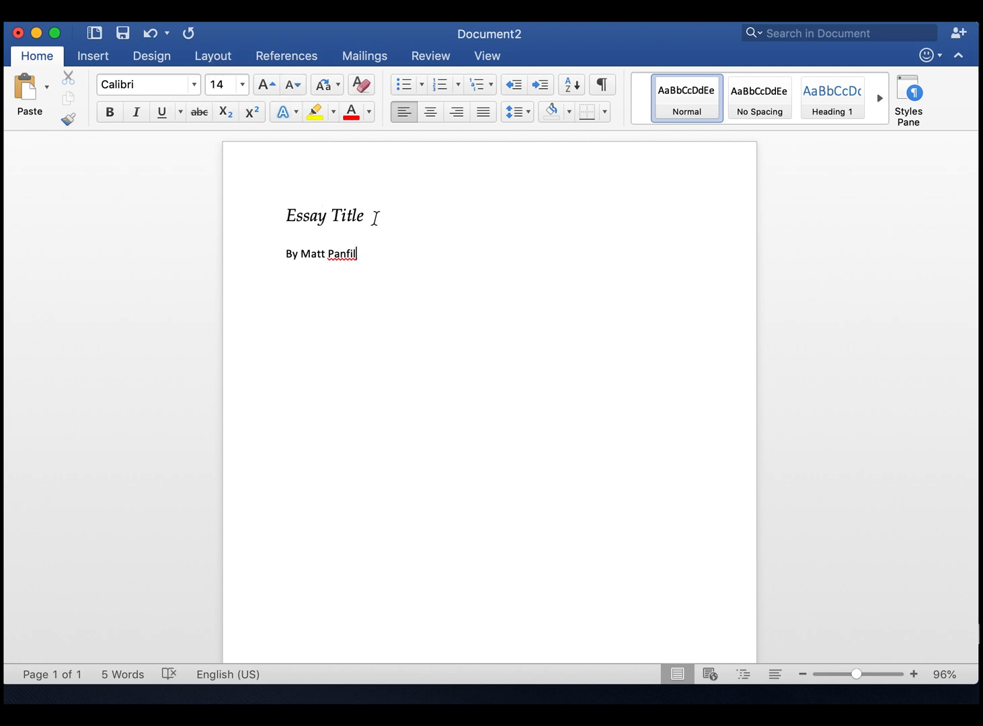
Change the font color of the "Essay Title" line to red
{"action": "left_click_drag", "start_coordinate": [373, 217], "coordinate": [247, 218]}
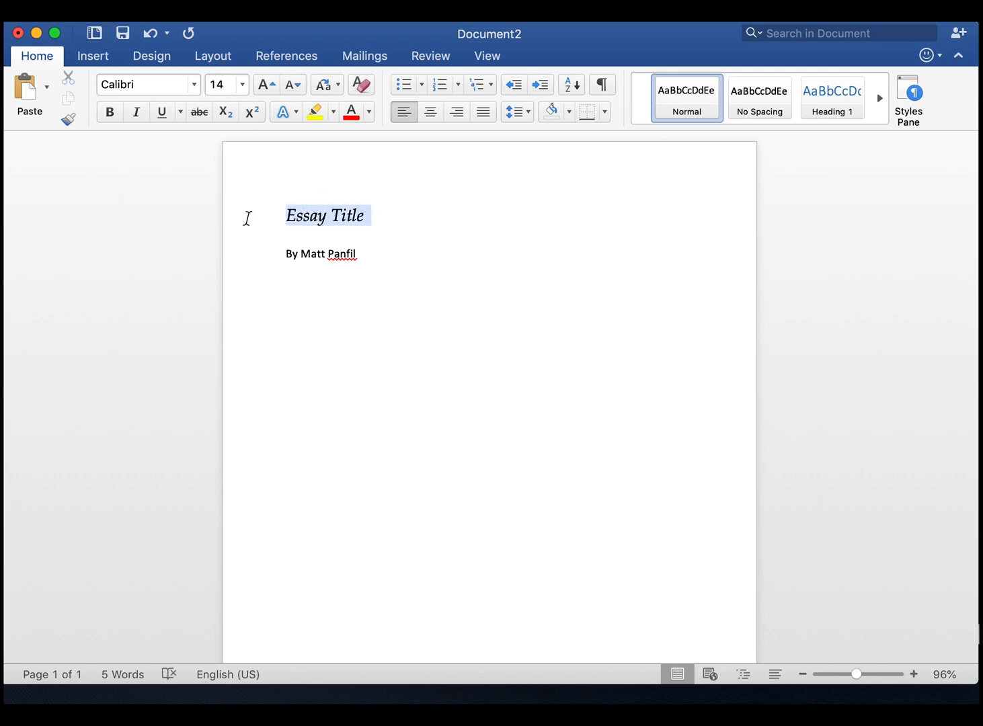
{"action": "left_click", "coordinate": [371, 115]}
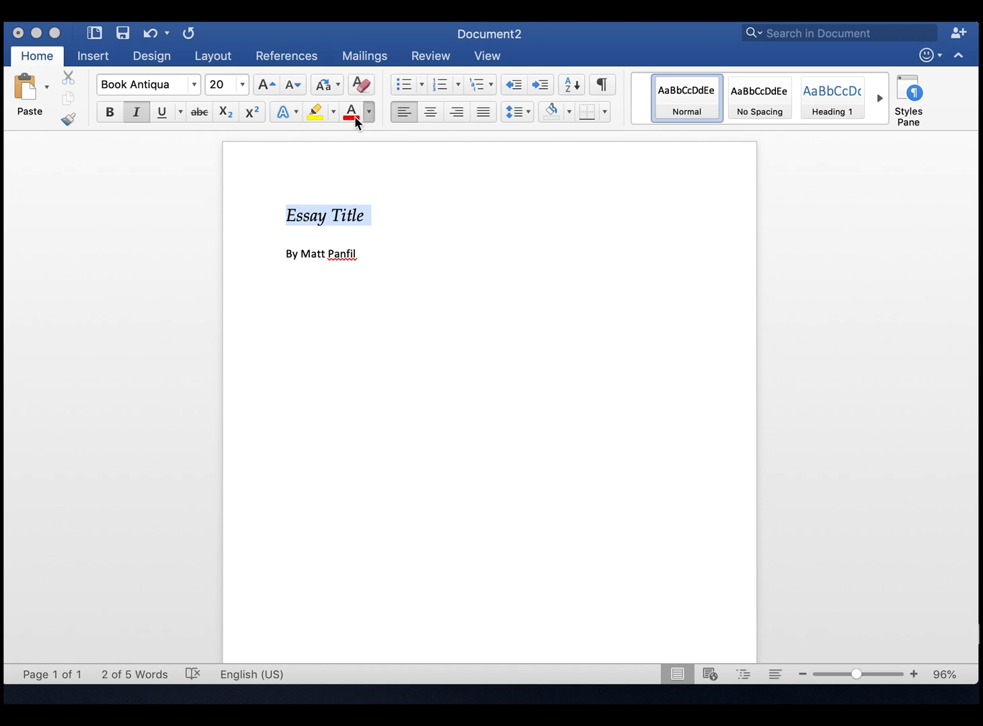
{"action": "left_click", "coordinate": [353, 113]}
{"action": "left_click", "coordinate": [490, 321]}
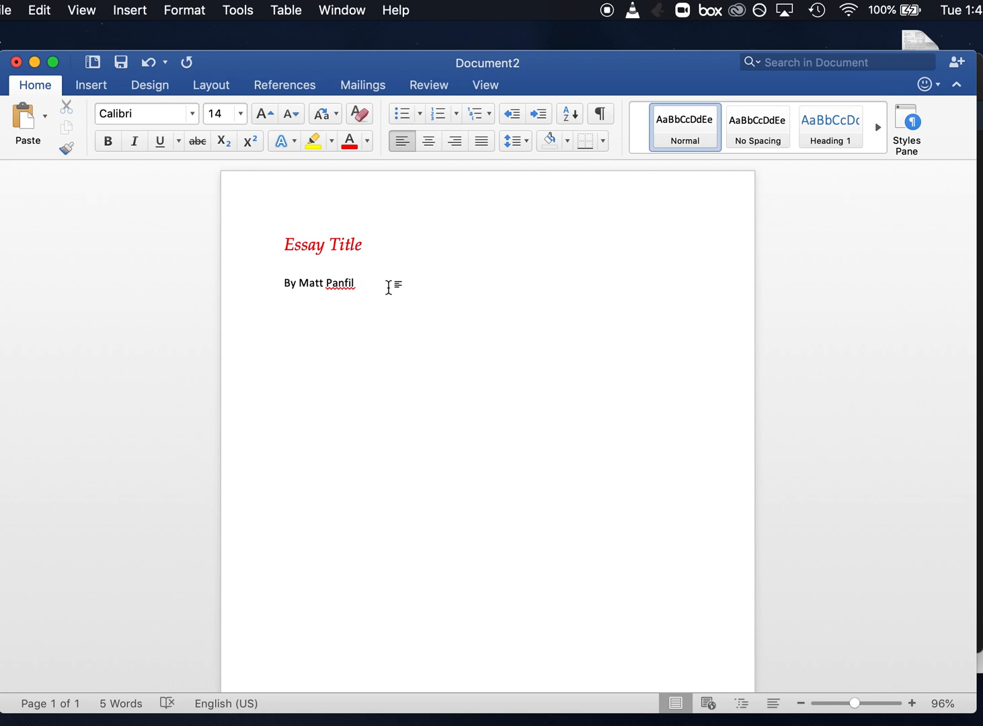
Try centered, left and justified alignment on the title and byline together, and finish with both right-aligned
{"action": "left_click_drag", "start_coordinate": [389, 288], "coordinate": [272, 242]}
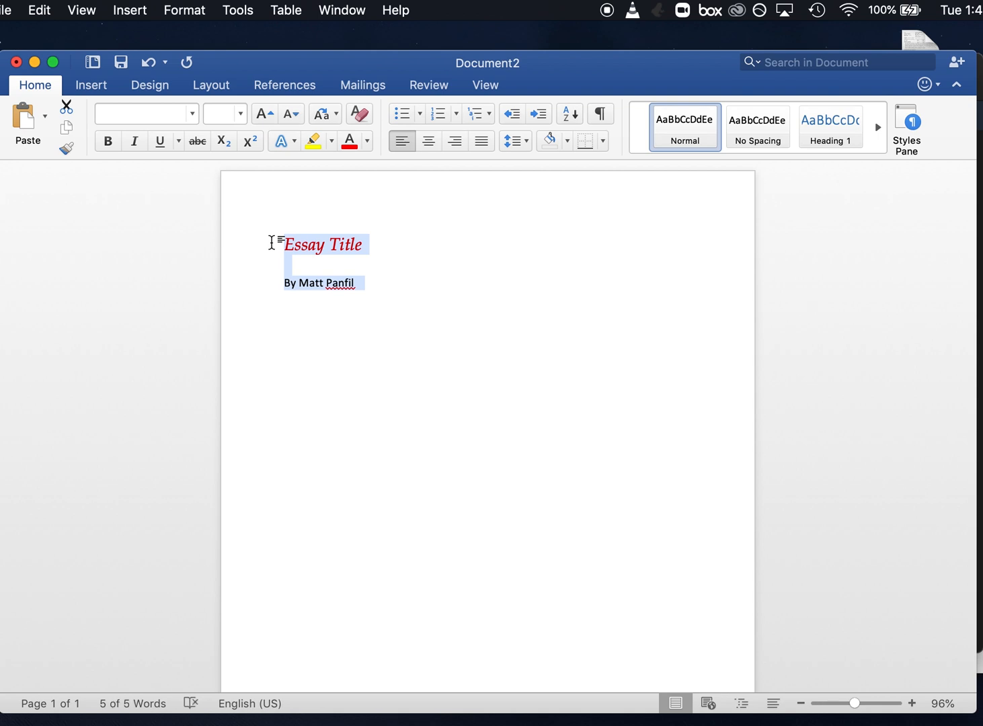
{"action": "left_click", "coordinate": [428, 148]}
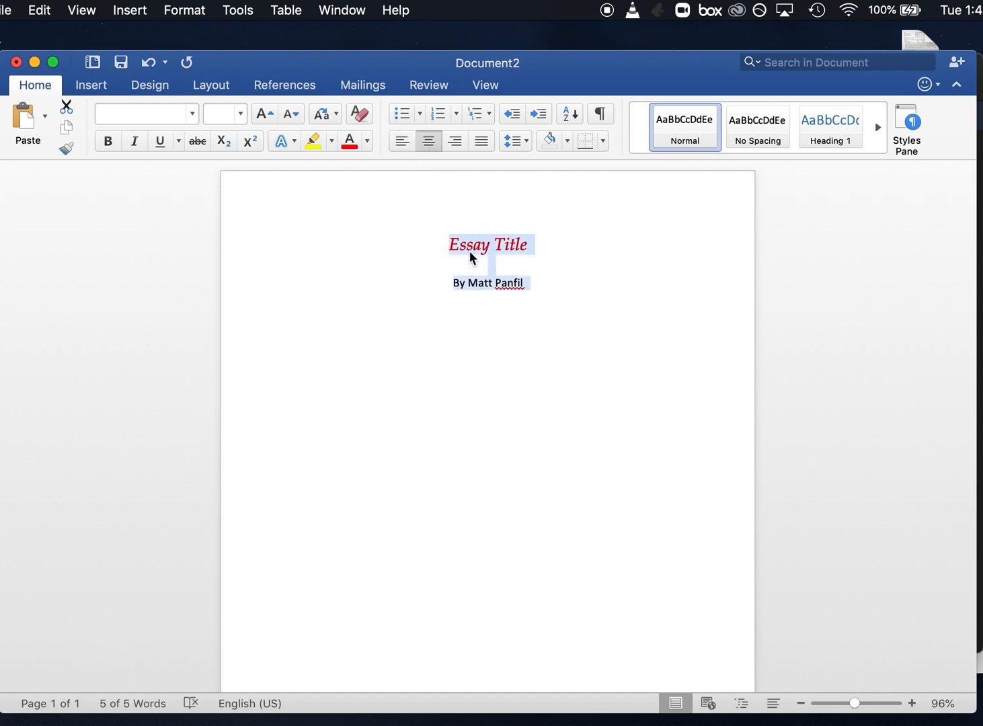
{"action": "left_click", "coordinate": [402, 140]}
{"action": "left_click", "coordinate": [479, 145]}
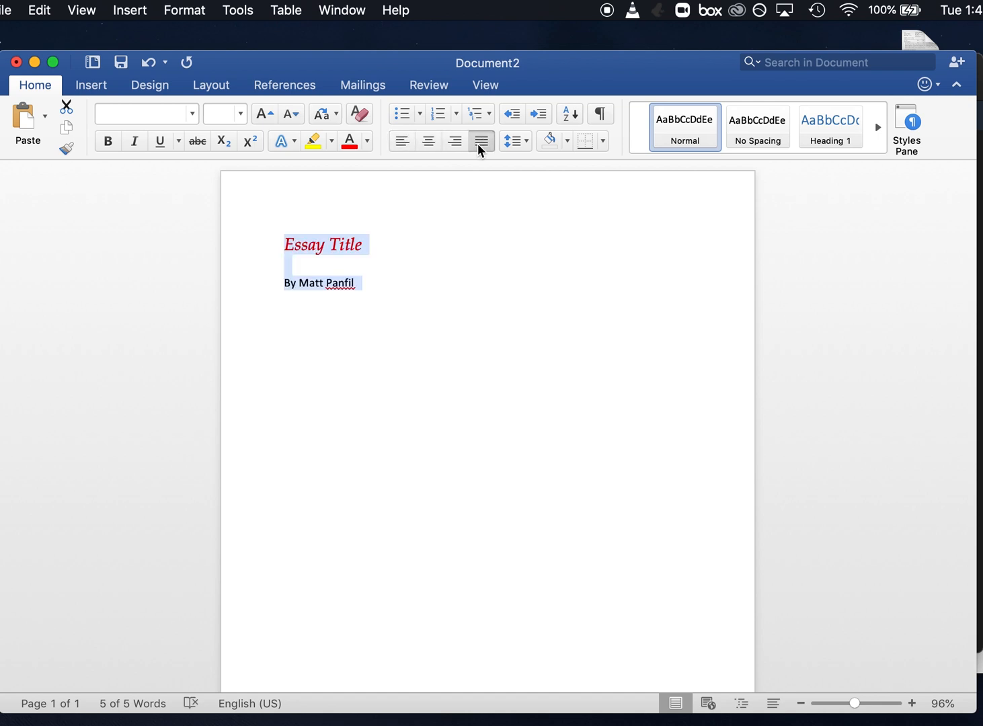
{"action": "left_click", "coordinate": [455, 143]}
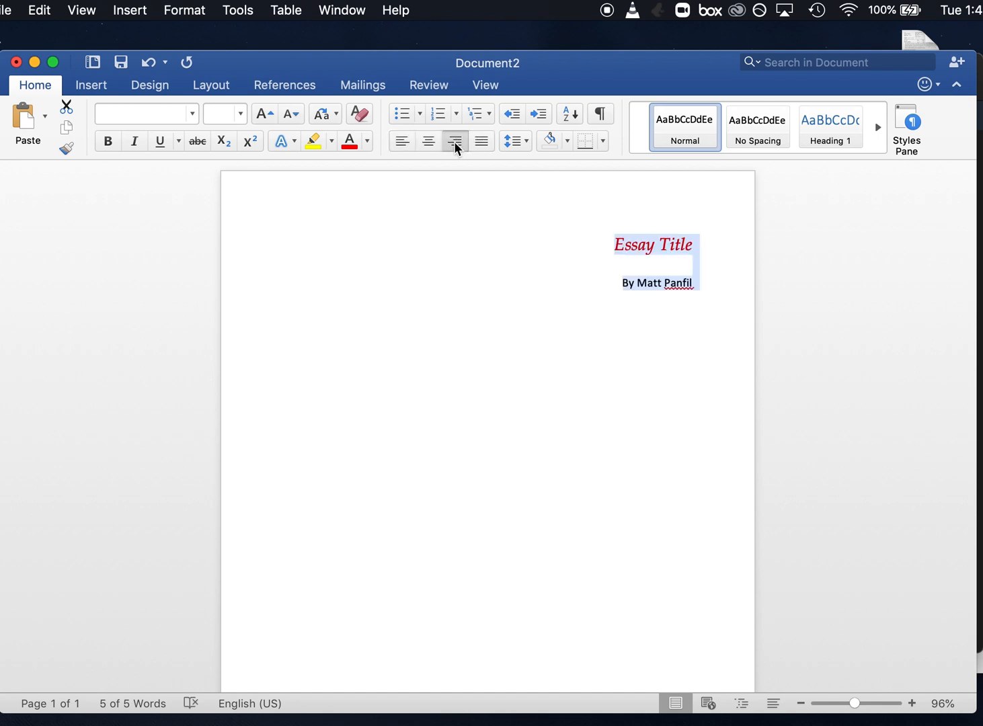
Center the title and byline together, and start a left-aligned line below the byline
{"action": "left_click", "coordinate": [427, 143]}
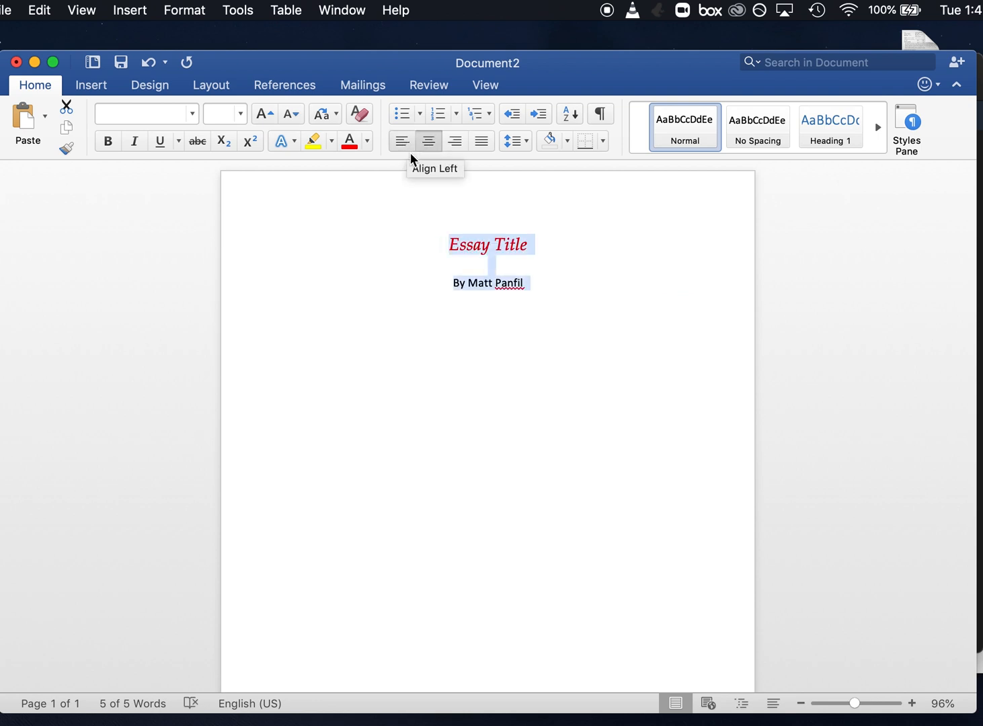
{"action": "left_click", "coordinate": [559, 290]}
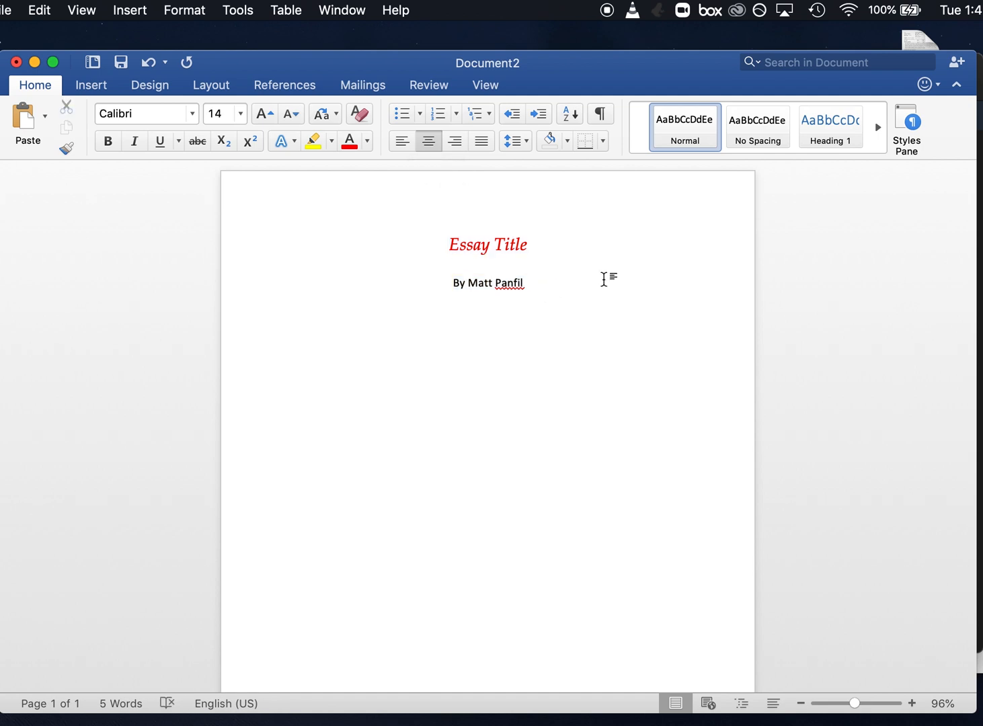
{"action": "key", "text": "Return"}
{"action": "left_click", "coordinate": [402, 142]}
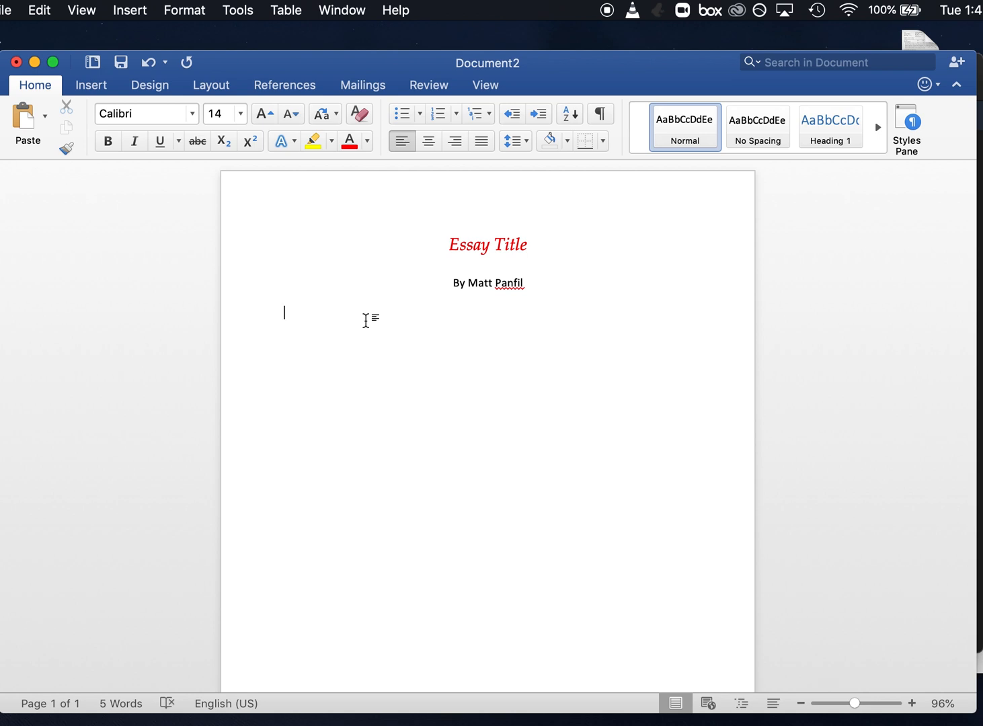
Enter the tab-indented sentence "This is the body of my essay." on the line below the byline
{"action": "key", "text": "Tab"}
{"action": "double_click", "coordinate": [349, 319]}
{"action": "type", "text": "This is the body of my essay"}
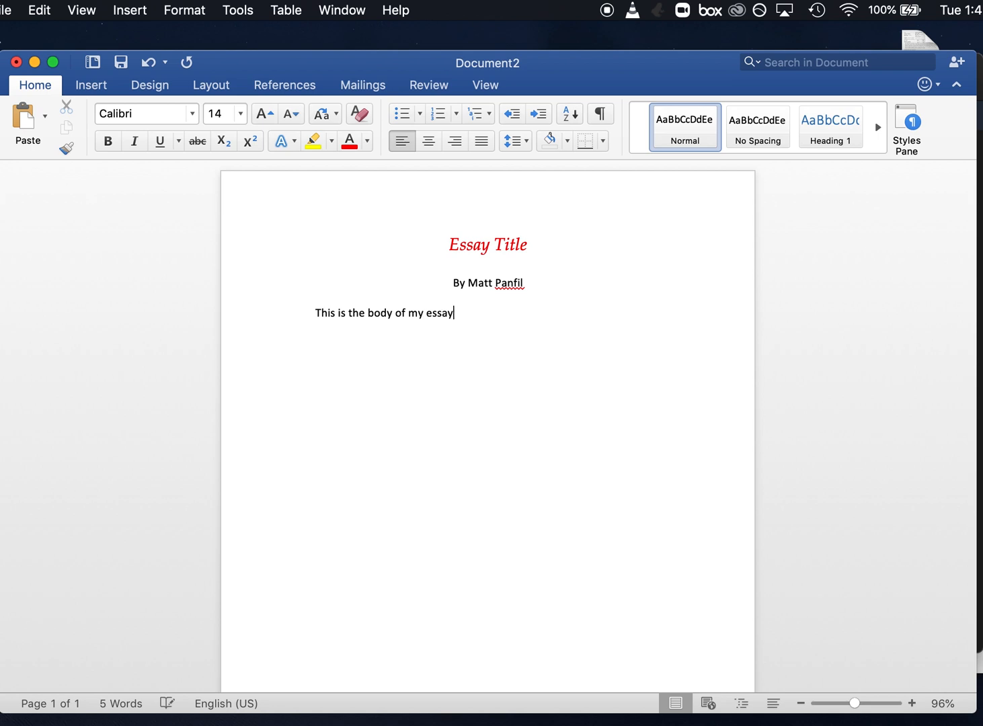
{"action": "type", "text": "."}
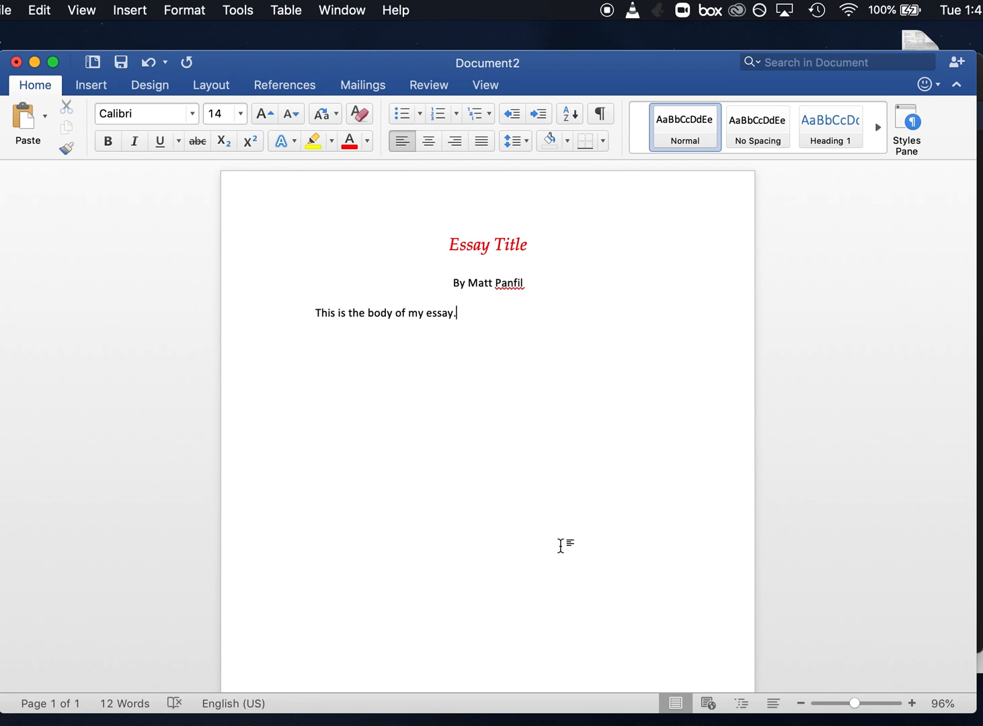
Copy the body sentence "This is the body of my essay."
{"action": "scroll", "coordinate": [568, 293], "scroll_direction": "down", "scroll_amount": 1}
{"action": "scroll", "coordinate": [568, 293], "scroll_direction": "down", "scroll_amount": 3}
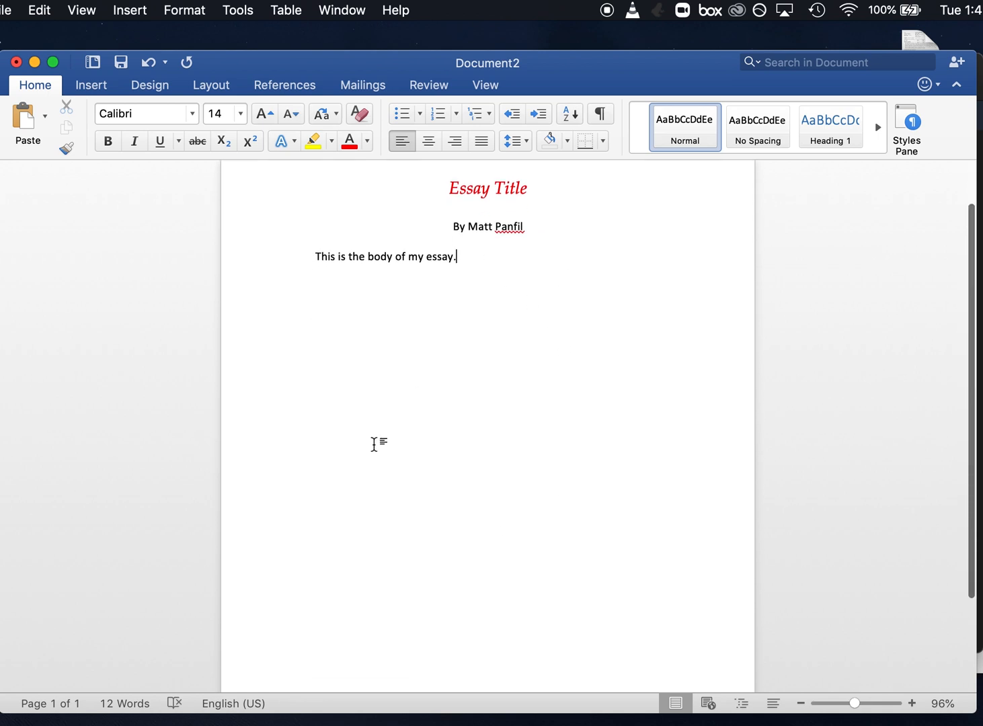
{"action": "scroll", "coordinate": [540, 381], "scroll_direction": "up", "scroll_amount": 3}
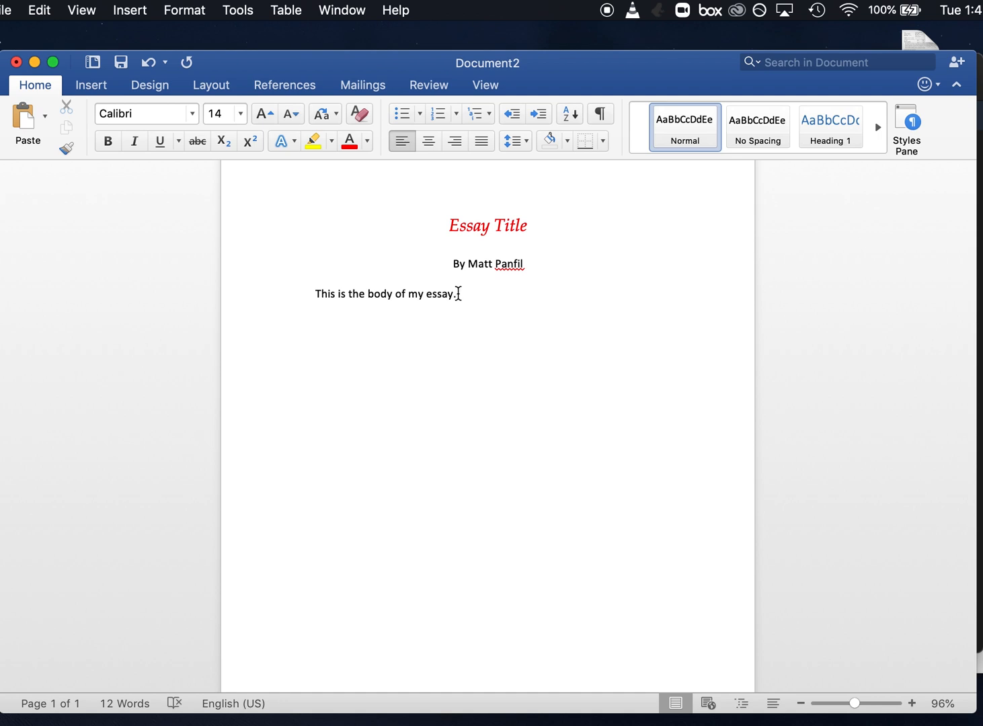
{"action": "left_click_drag", "start_coordinate": [456, 294], "coordinate": [321, 298]}
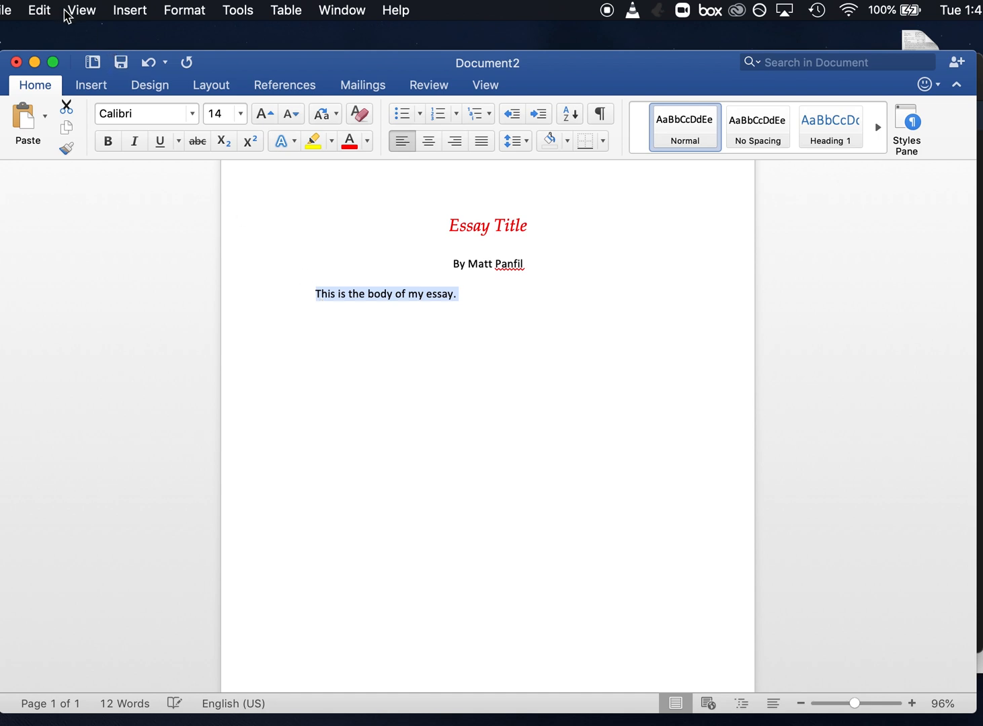
{"action": "left_click", "coordinate": [404, 291]}
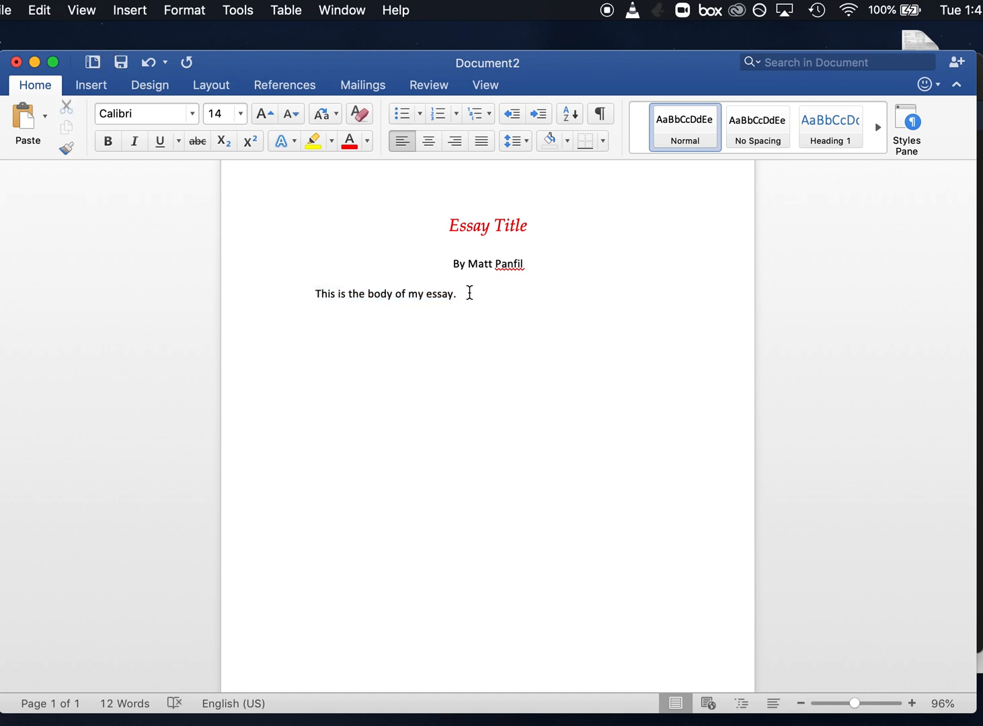
{"action": "left_click_drag", "start_coordinate": [458, 294], "coordinate": [325, 296]}
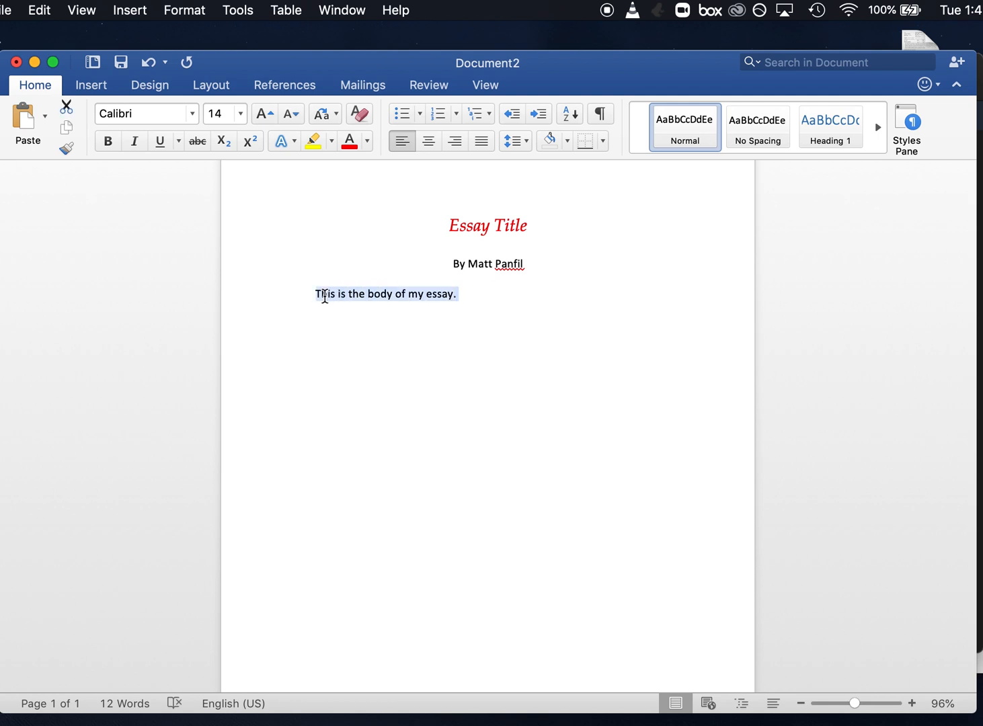
{"action": "left_click", "coordinate": [39, 8]}
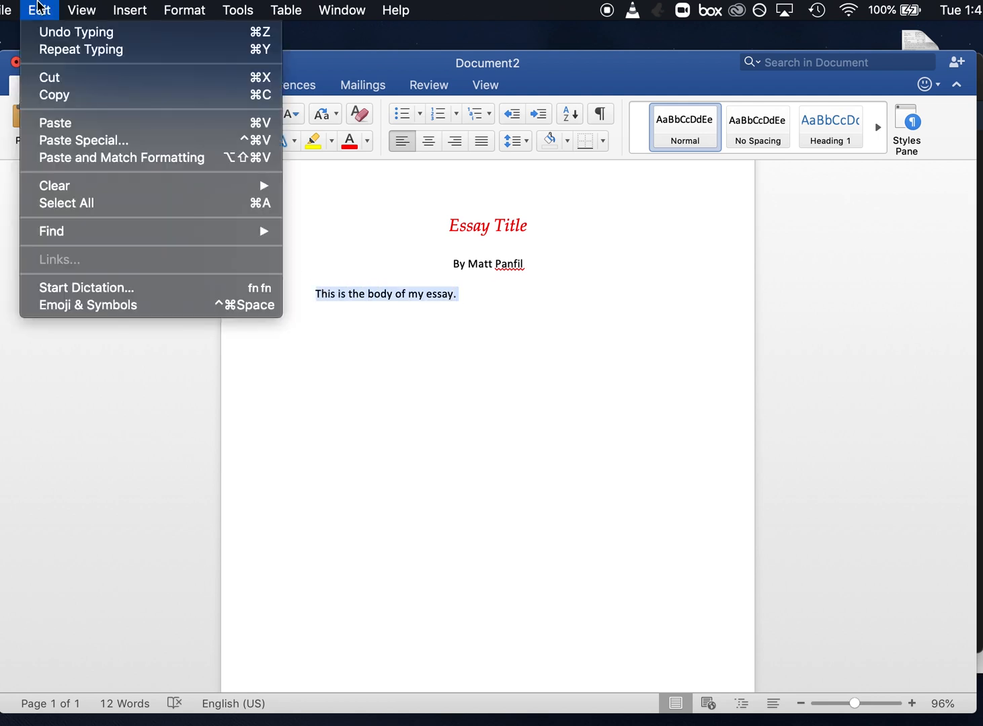
{"action": "left_click", "coordinate": [62, 97]}
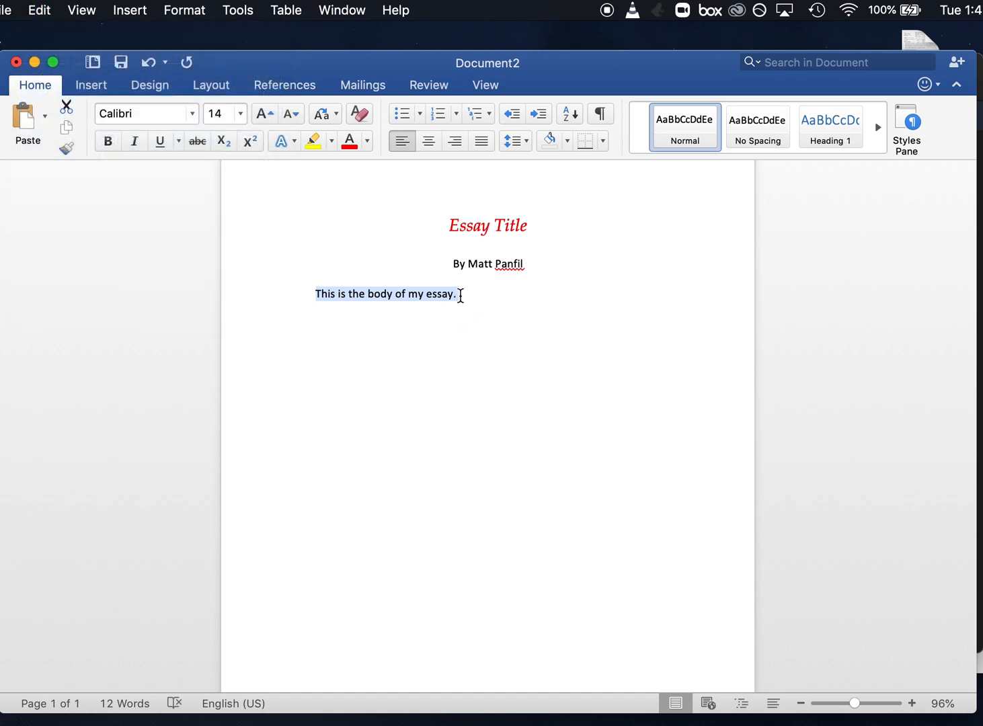
Add a space after the body sentence and paste the copied sentence three times behind it
{"action": "left_click", "coordinate": [461, 294]}
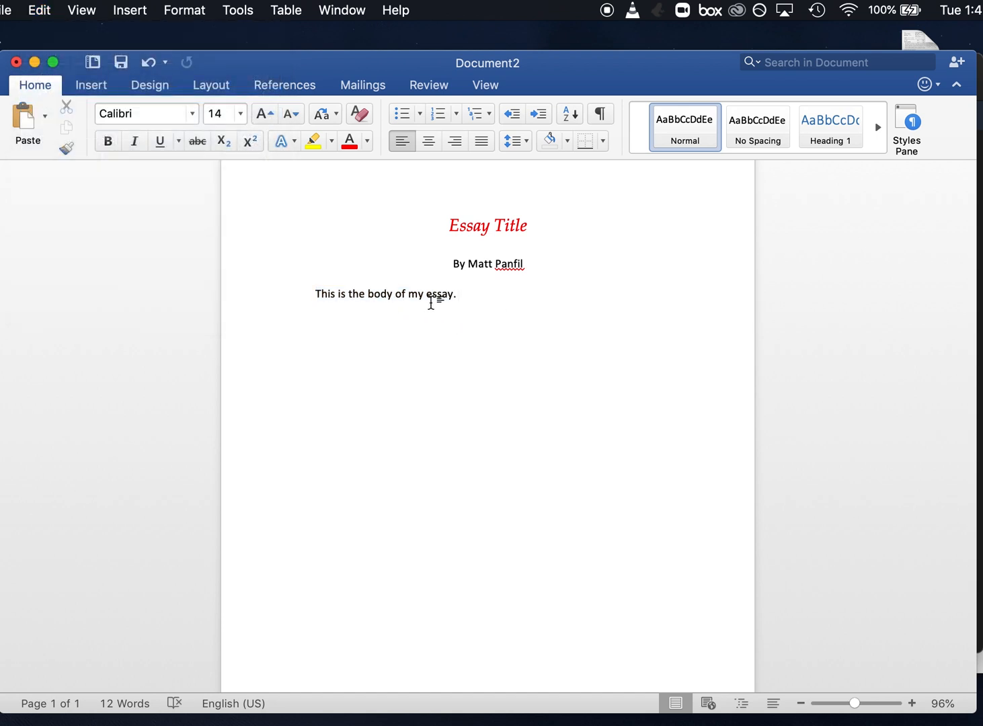
{"action": "double_click", "coordinate": [449, 294]}
{"action": "left_click", "coordinate": [463, 296]}
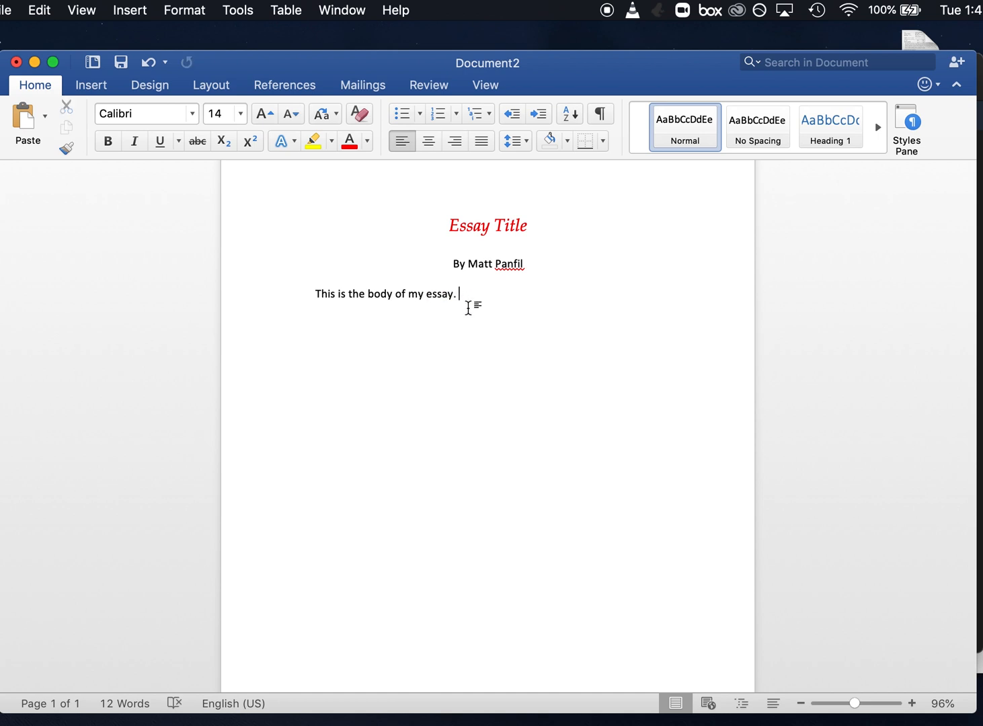
{"action": "left_click", "coordinate": [40, 10]}
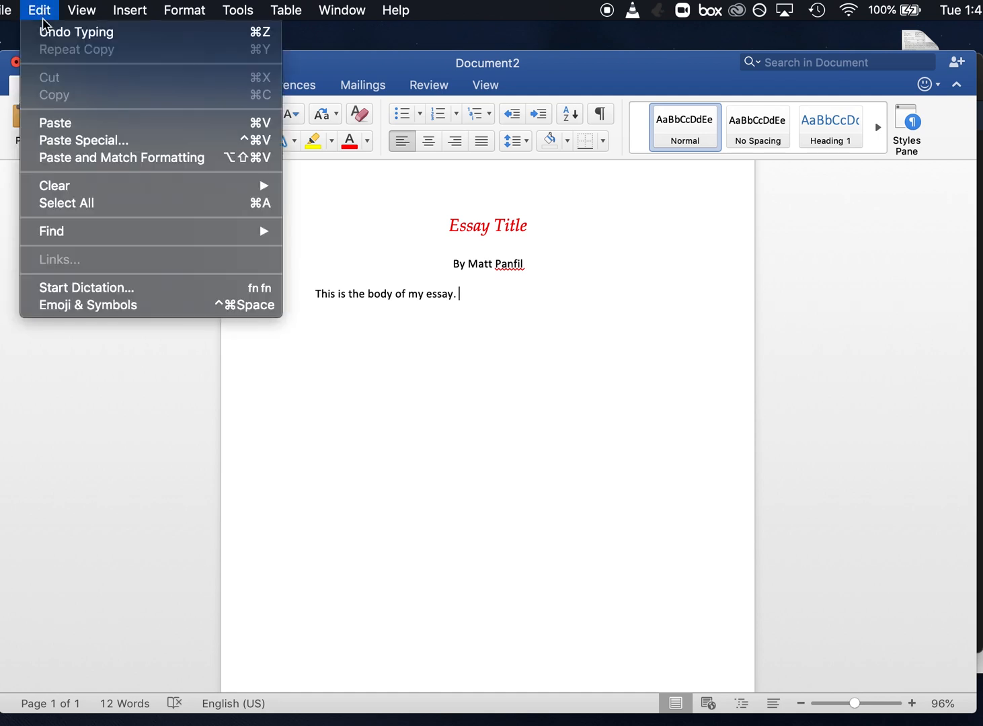
{"action": "left_click", "coordinate": [74, 124]}
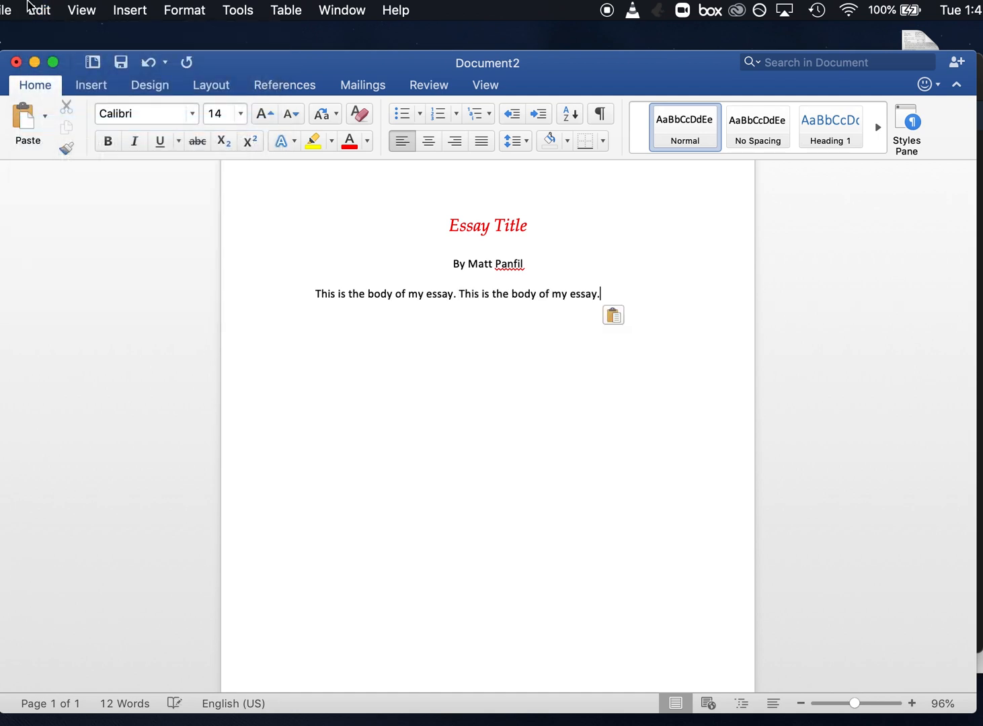
{"action": "left_click", "coordinate": [31, 7]}
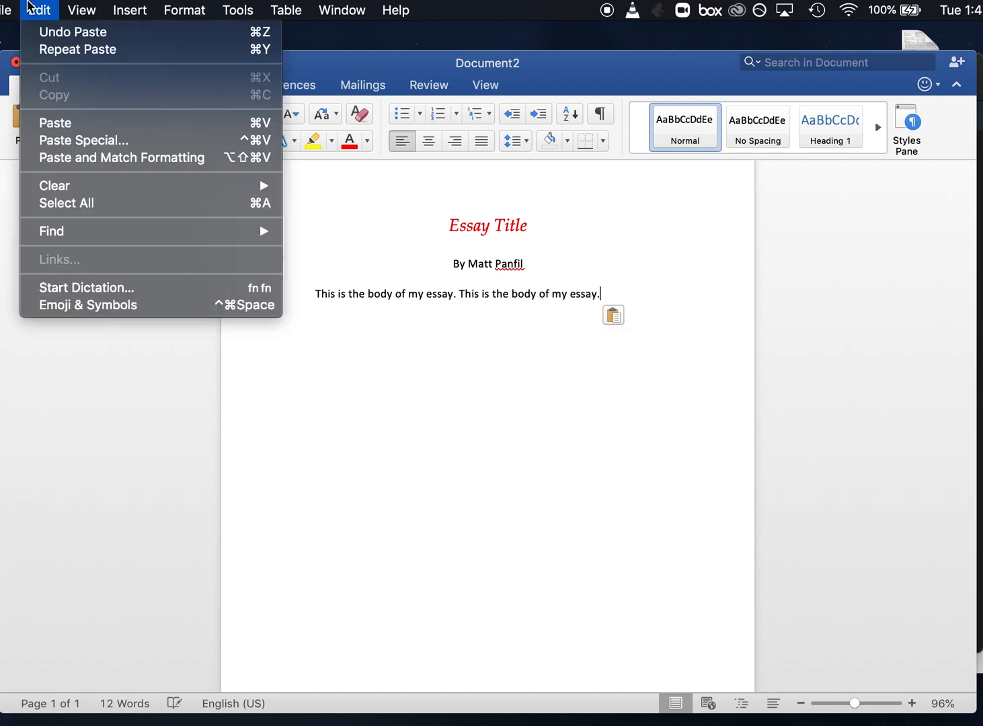
{"action": "left_click", "coordinate": [64, 123]}
{"action": "left_click", "coordinate": [37, 8]}
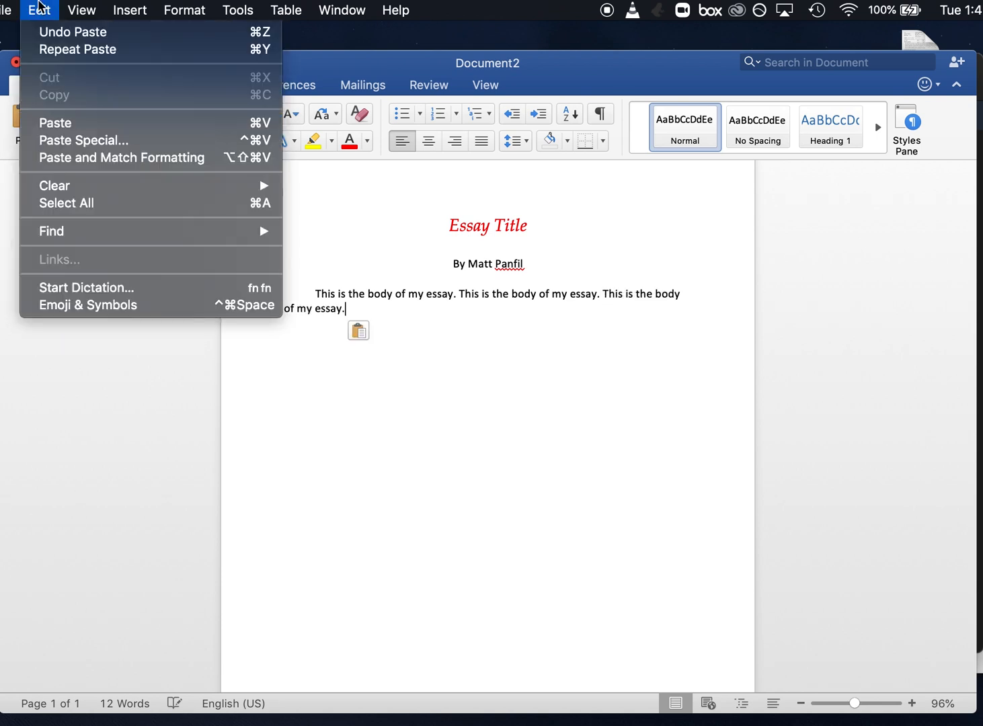
{"action": "left_click", "coordinate": [66, 123]}
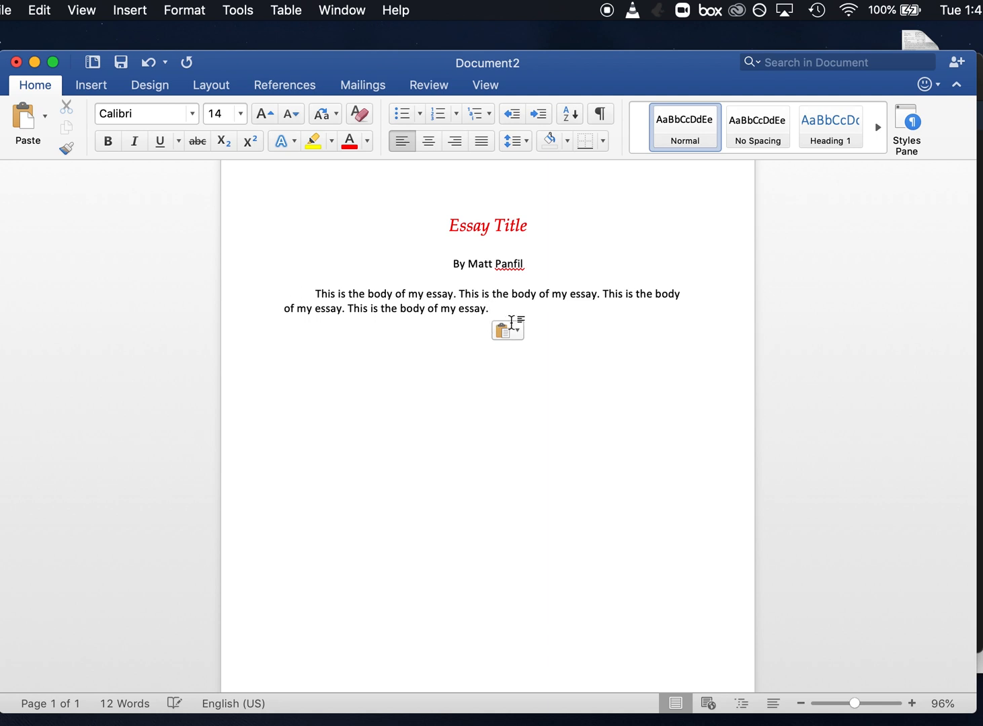
Copy all four body sentences and paste them three times at the end of the paragraph
{"action": "left_click_drag", "start_coordinate": [503, 311], "coordinate": [314, 289]}
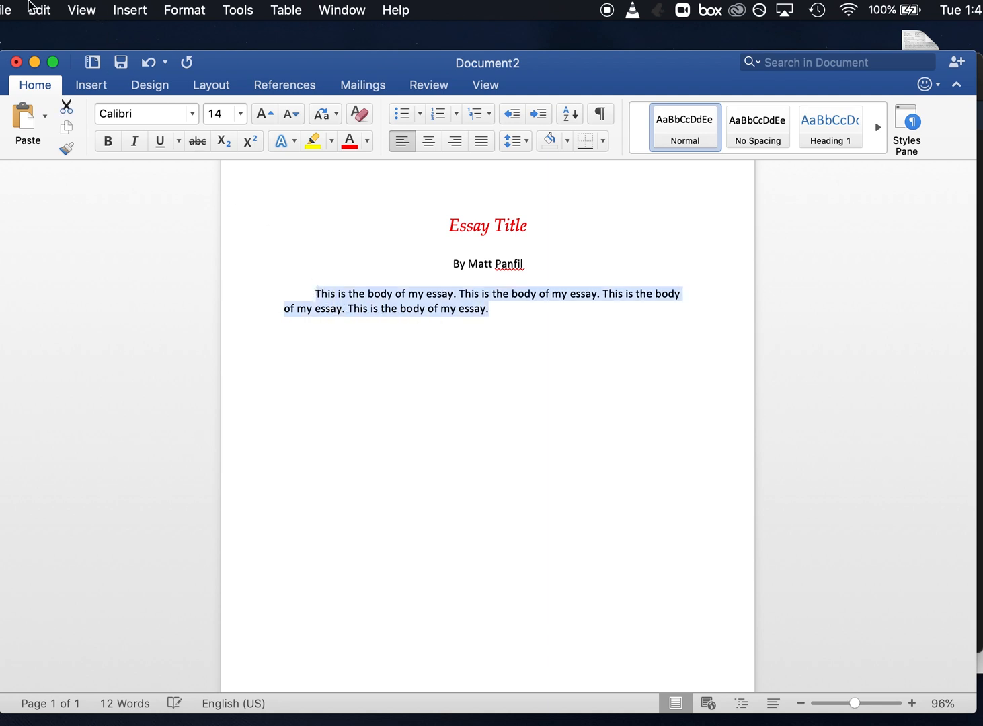
{"action": "left_click", "coordinate": [30, 5]}
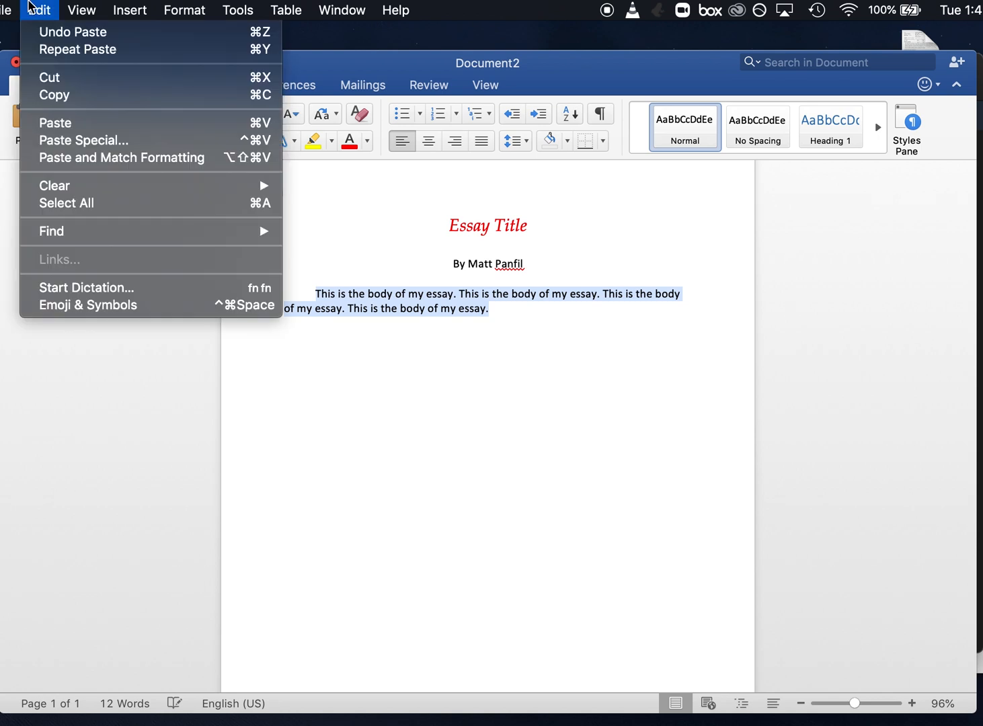
{"action": "left_click", "coordinate": [71, 95]}
{"action": "left_click", "coordinate": [501, 309]}
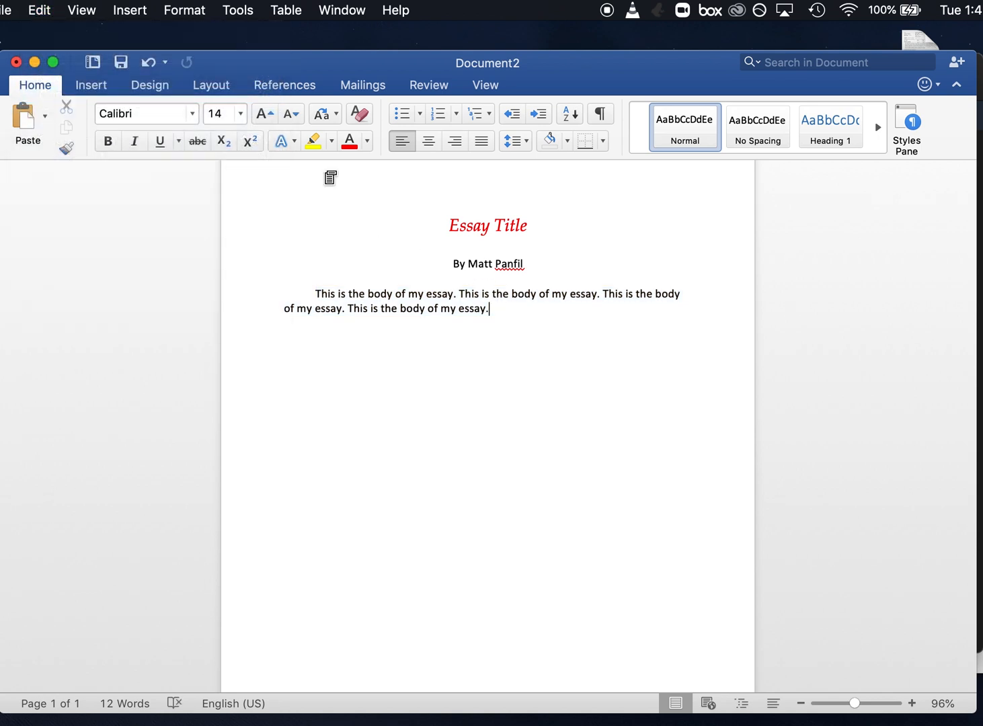
{"action": "left_click", "coordinate": [25, 10]}
{"action": "left_click", "coordinate": [67, 122]}
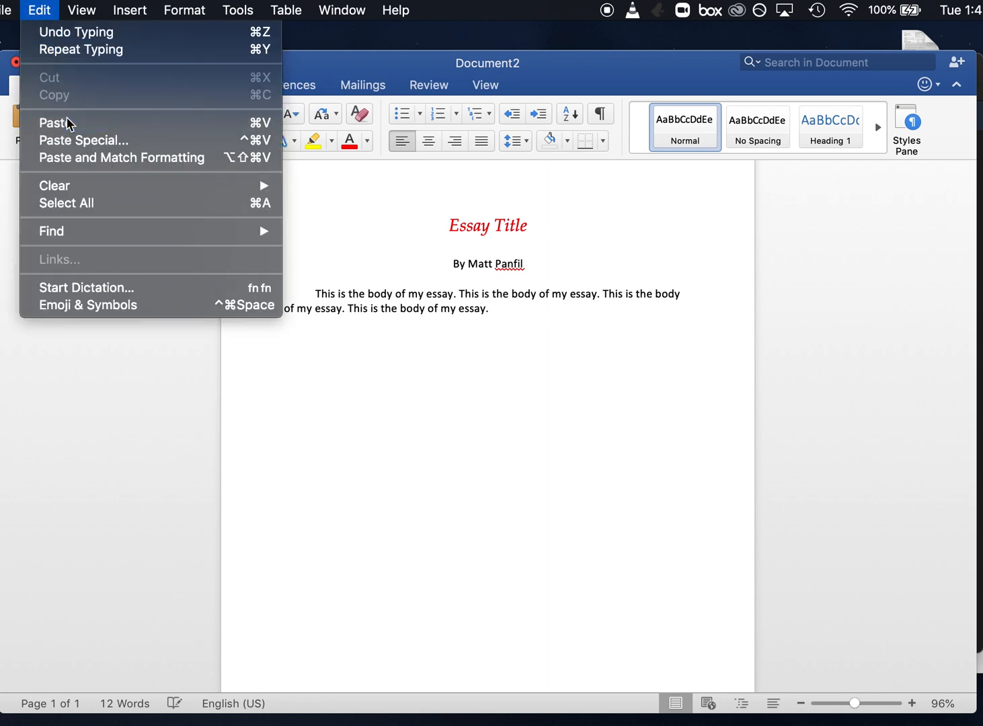
{"action": "left_click", "coordinate": [49, 7]}
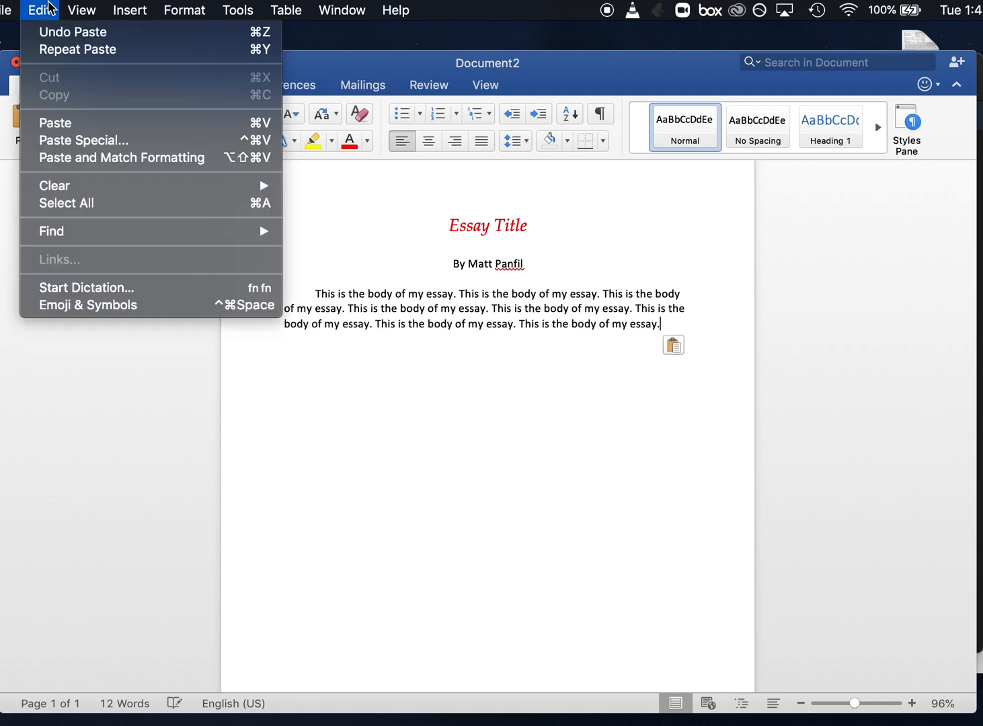
{"action": "left_click", "coordinate": [80, 122]}
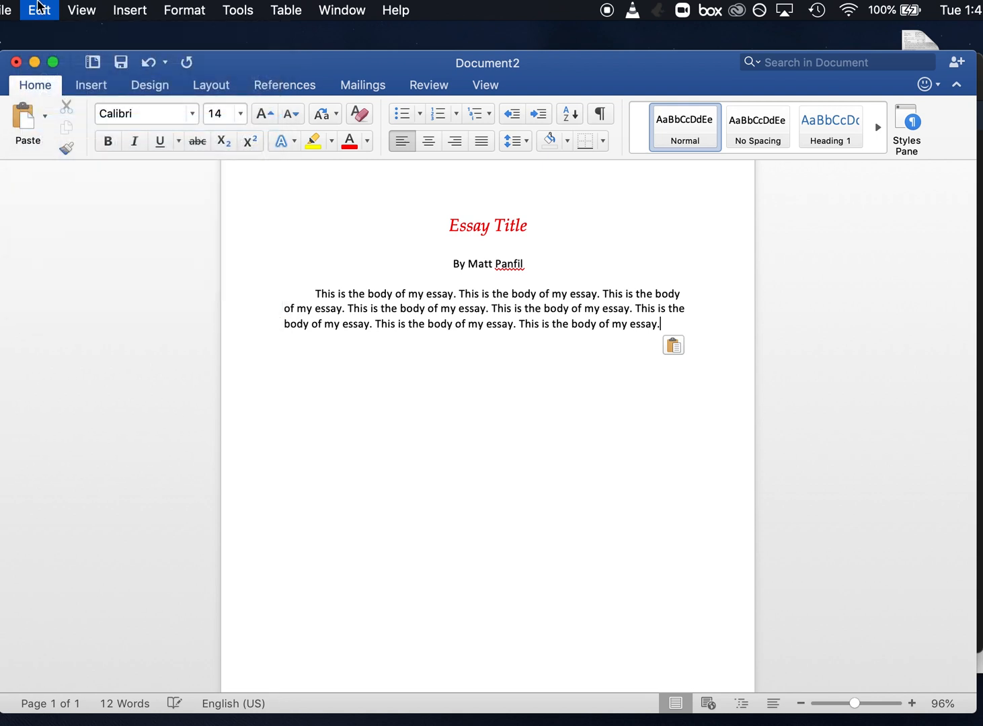
{"action": "left_click", "coordinate": [40, 8]}
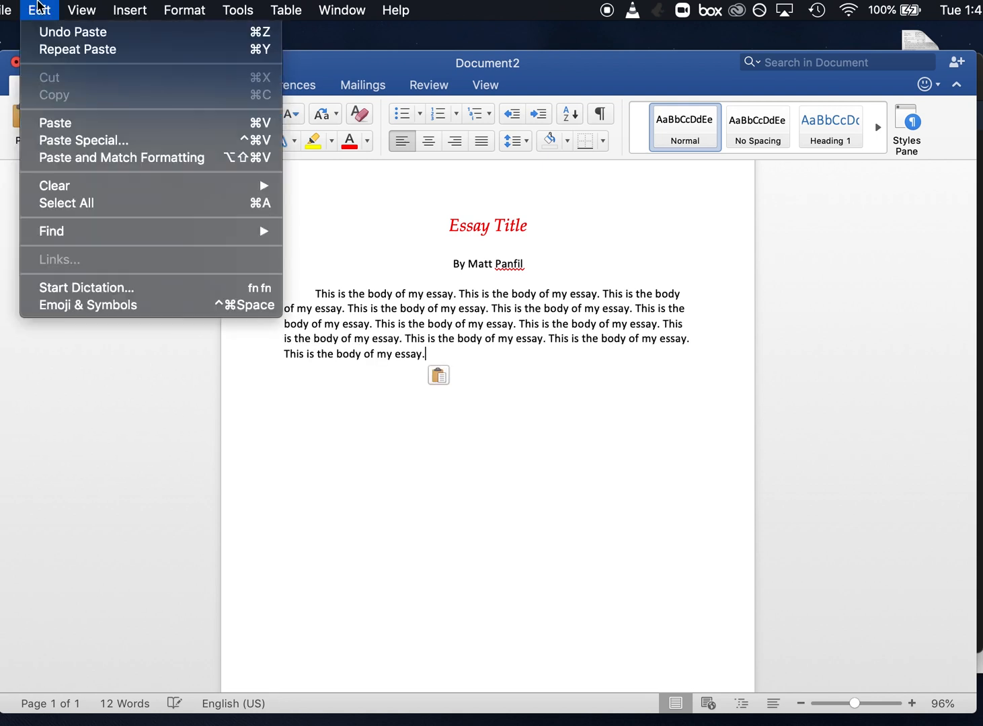
{"action": "left_click", "coordinate": [70, 125]}
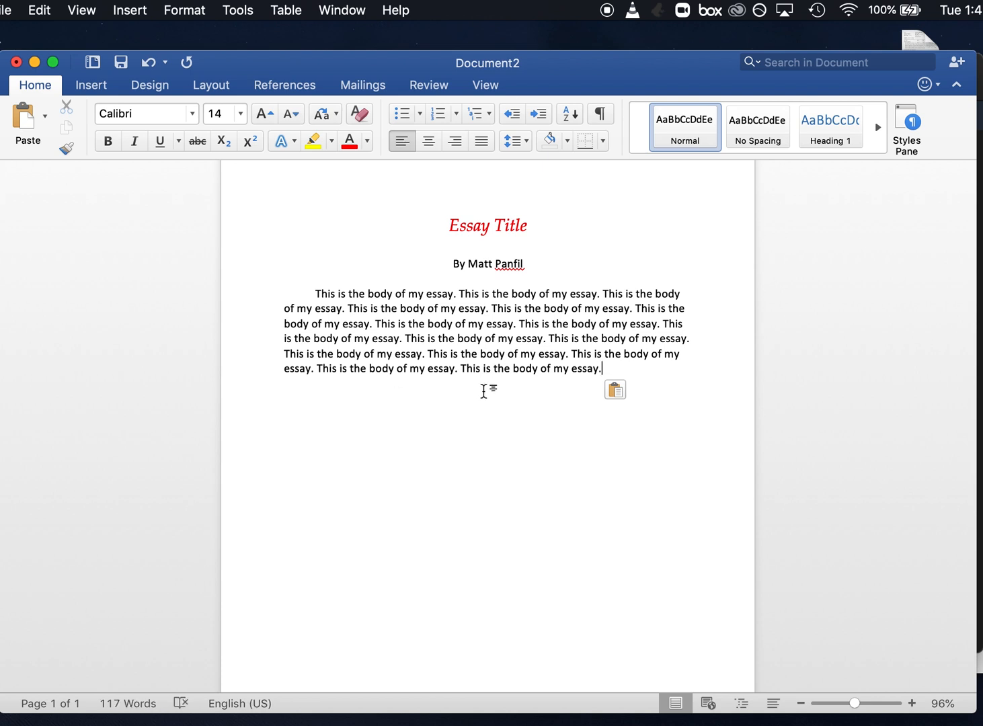
Start a second tab-indented paragraph reading "A new paragraph is beginning."
{"action": "key", "text": "Return"}
{"action": "key", "text": "Tab"}
{"action": "type", "text": "N"}
{"action": "key", "text": "BackSpace"}
{"action": "type", "text": "A Ne"}
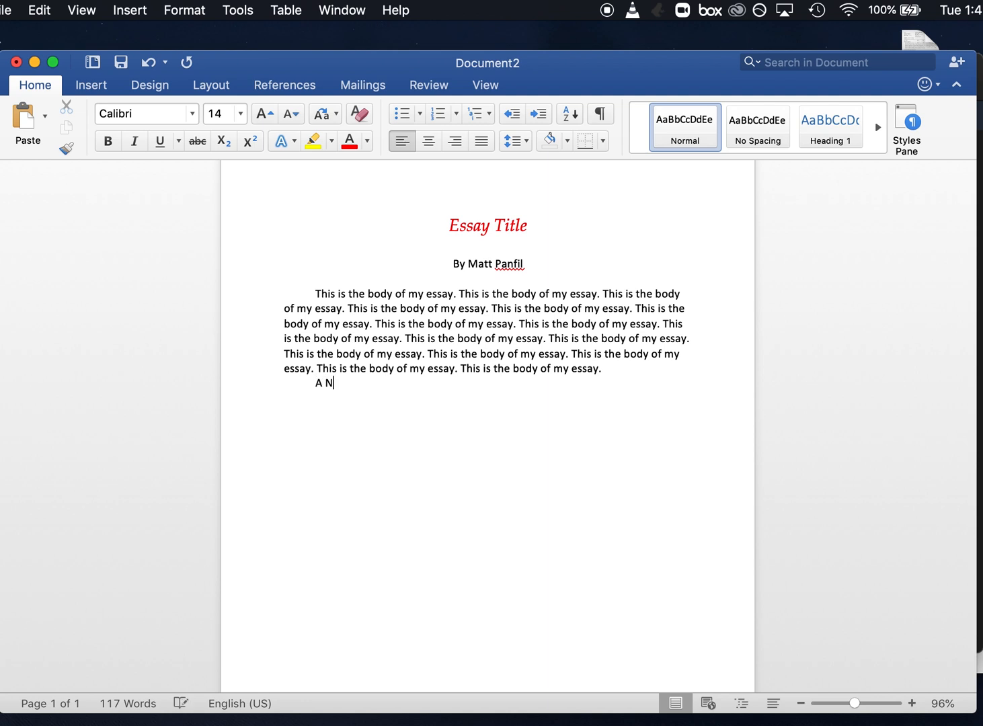
{"action": "key", "text": "BackSpace"}
{"action": "key", "text": "BackSpace"}
{"action": "type", "text": "new paragraph is be"}
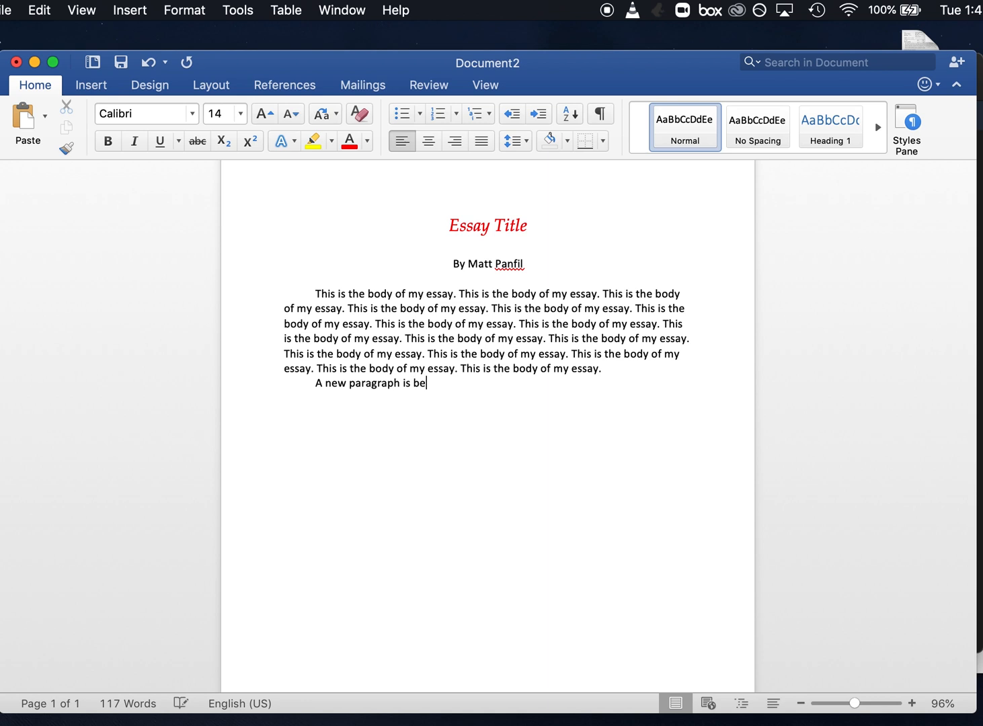
{"action": "type", "text": "ginning."}
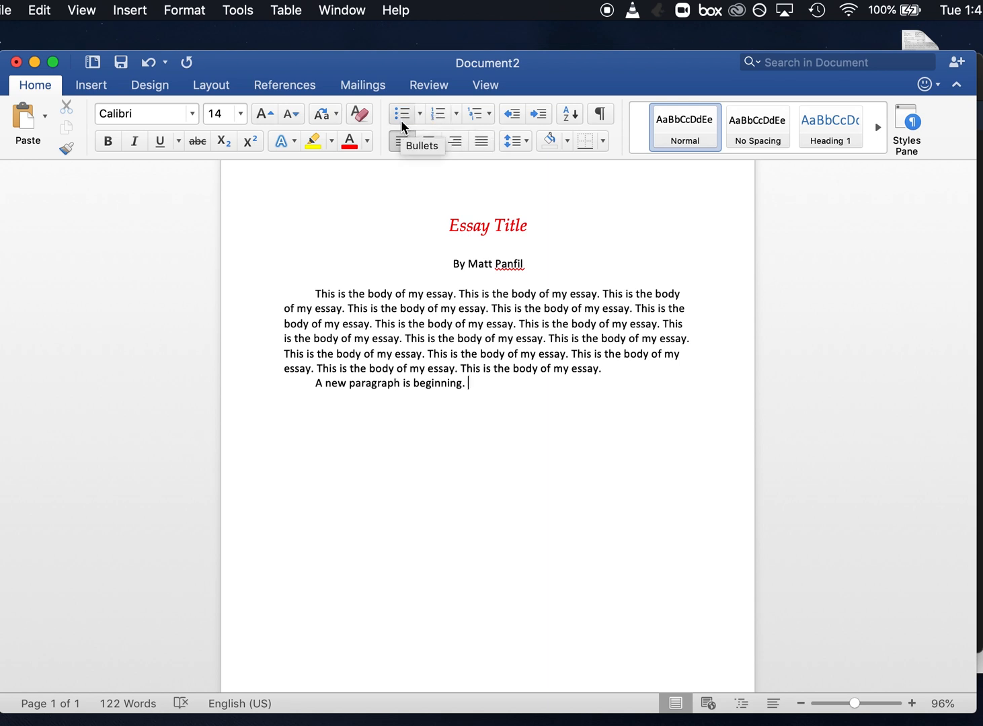
Replace the second paragraph's final period with a colon and start a bulleted list on the line below
{"action": "key", "text": "BackSpace"}
{"action": "key", "text": "BackSpace"}
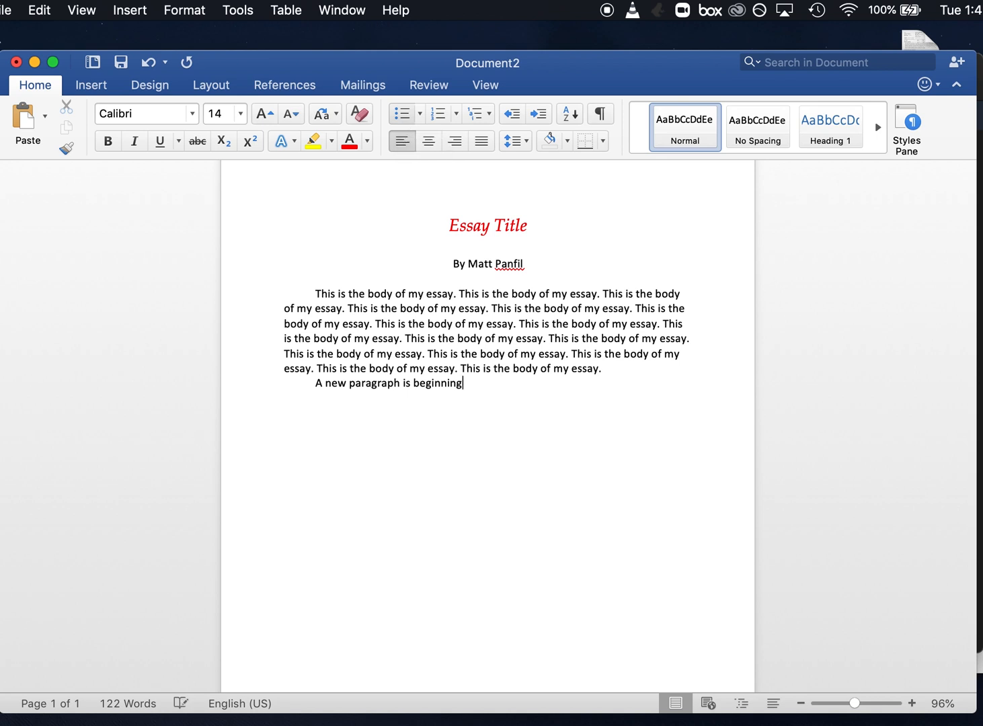
{"action": "type", "text": ":"}
{"action": "key", "text": "Return"}
{"action": "left_click", "coordinate": [398, 114]}
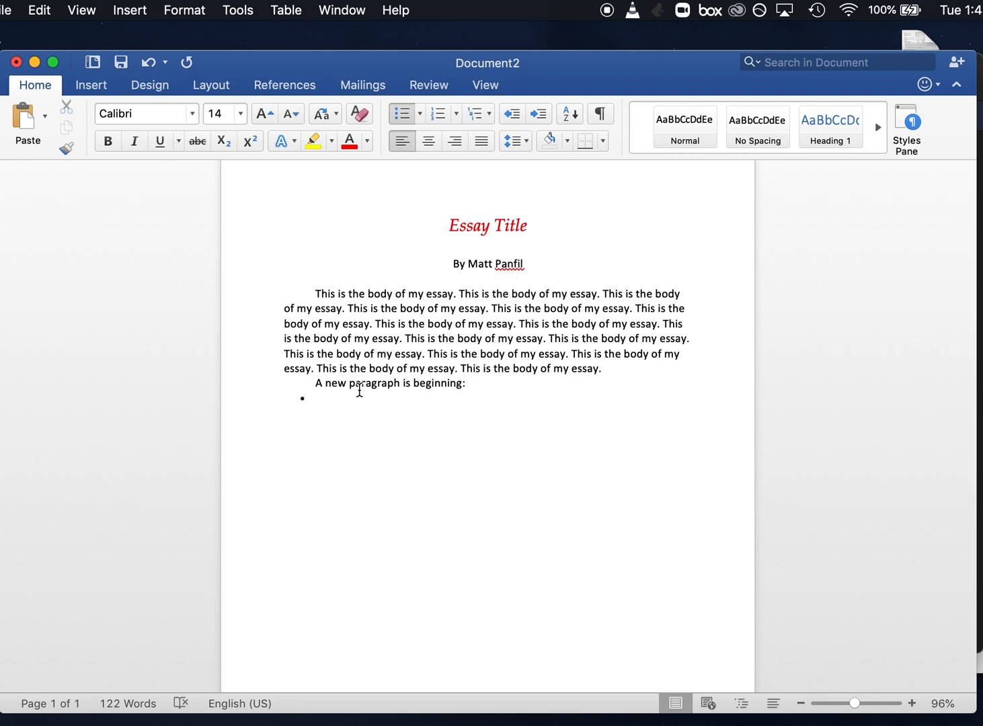
Enter the bullet items "A good paragraph has many words." and "Another bullet point"
{"action": "type", "text": "A good paragraph has many words."}
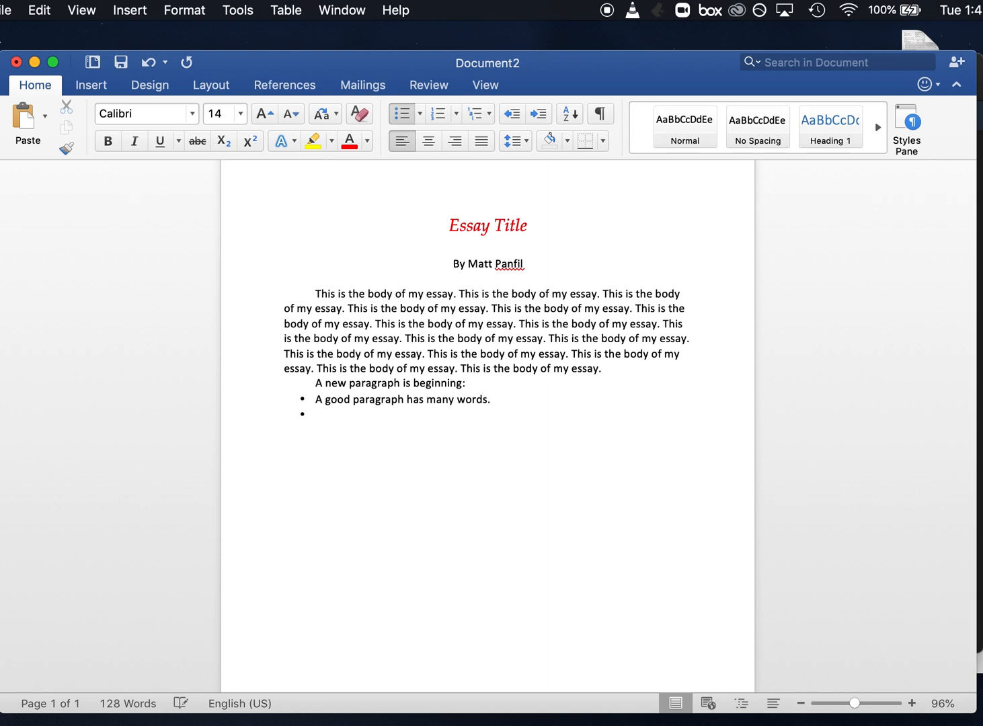
{"action": "type", "text": "Another bullet point"}
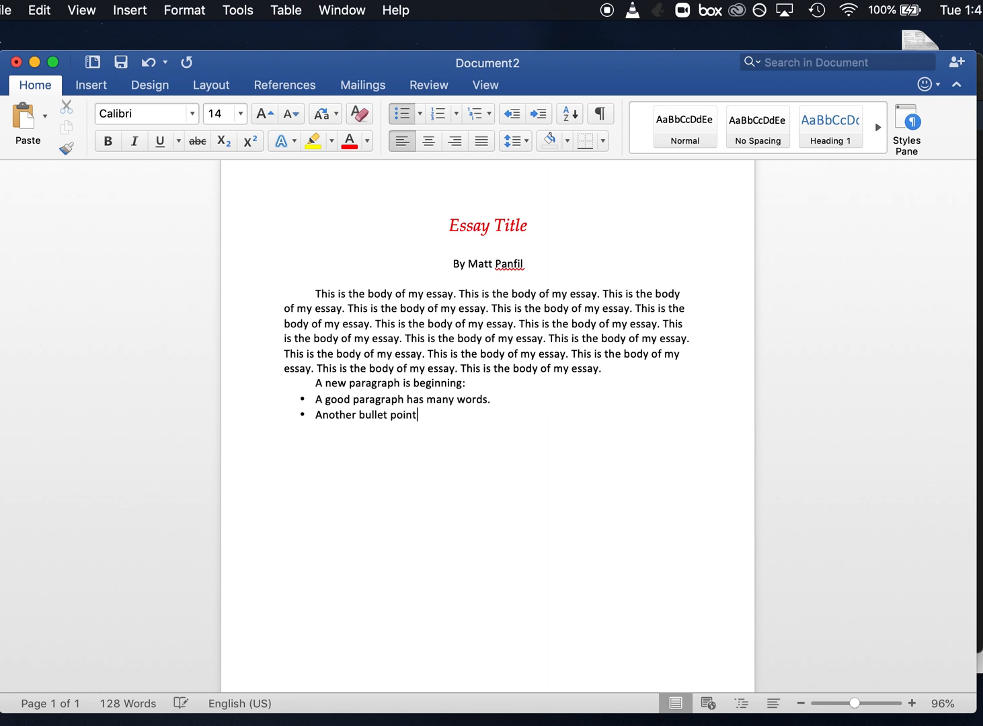
Add a third list item reading "Another bullet point" and remove the bullet from that line
{"action": "key", "text": "Return"}
{"action": "type", "text": "Another bullet poi"}
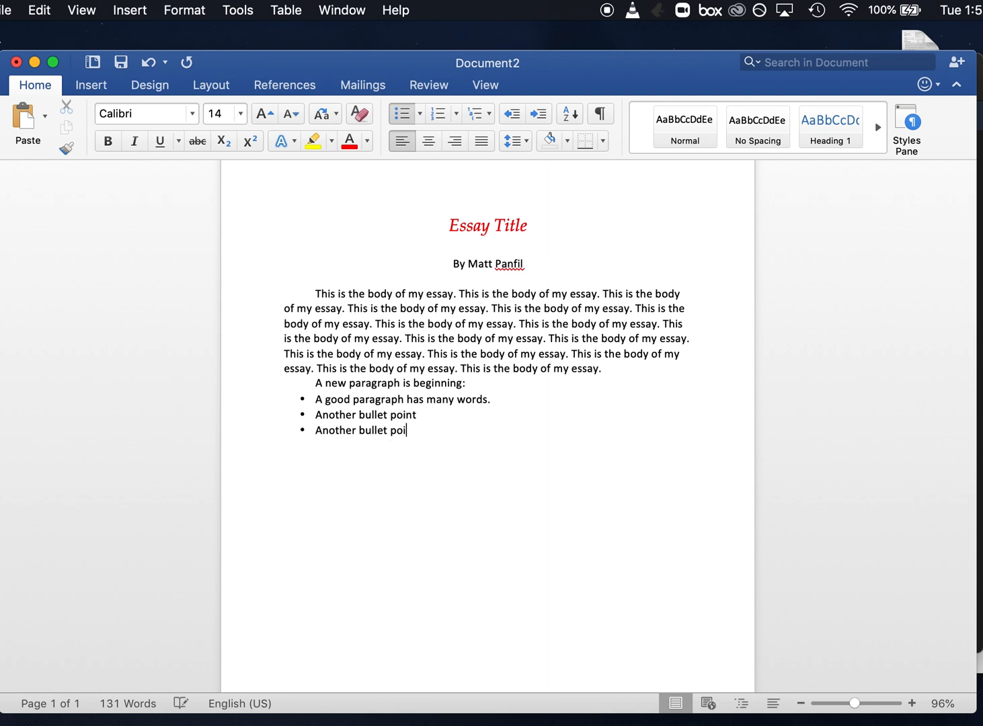
{"action": "type", "text": "nt"}
{"action": "left_click", "coordinate": [402, 114]}
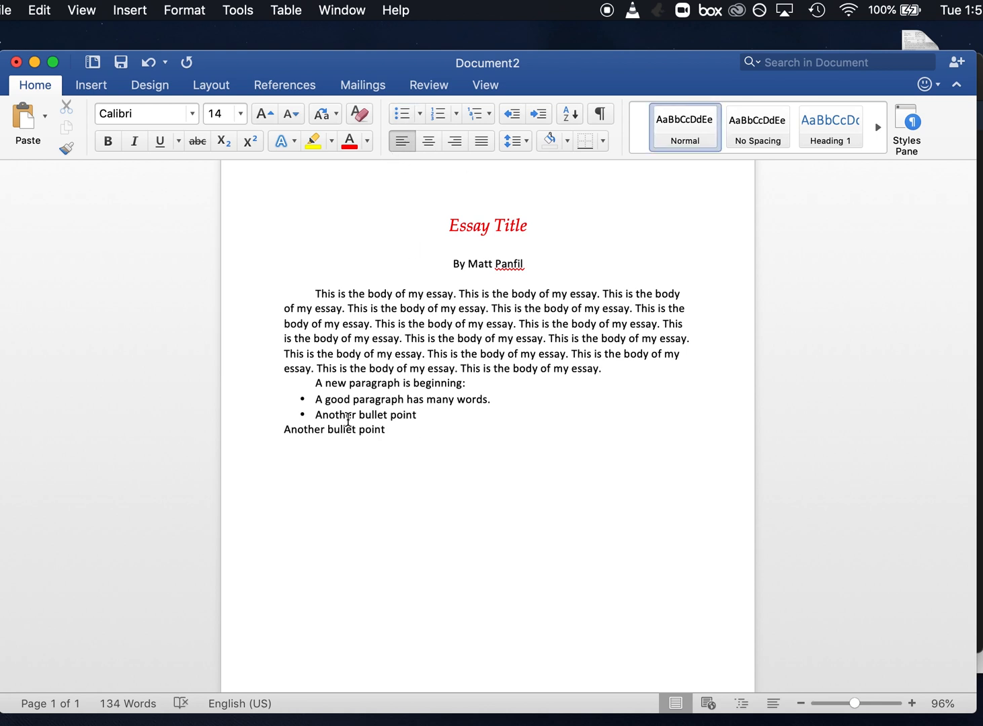
Apply bullets to all three list lines, from "A good paragraph has many words." through the last "Another bullet point"
{"action": "left_click_drag", "start_coordinate": [388, 430], "coordinate": [285, 402]}
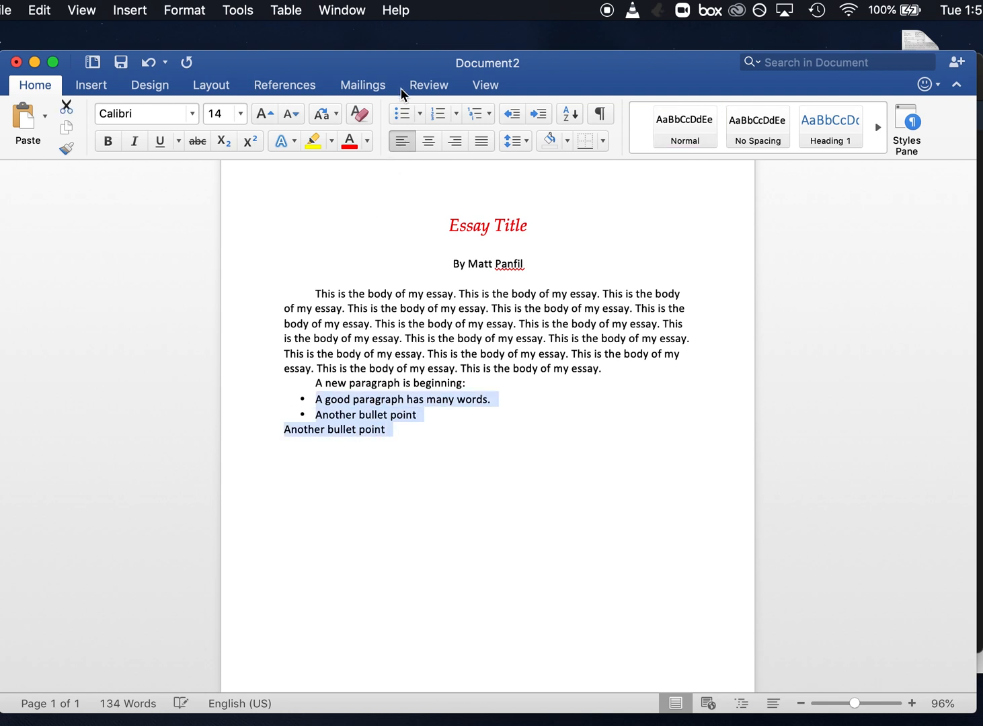
{"action": "left_click", "coordinate": [401, 114]}
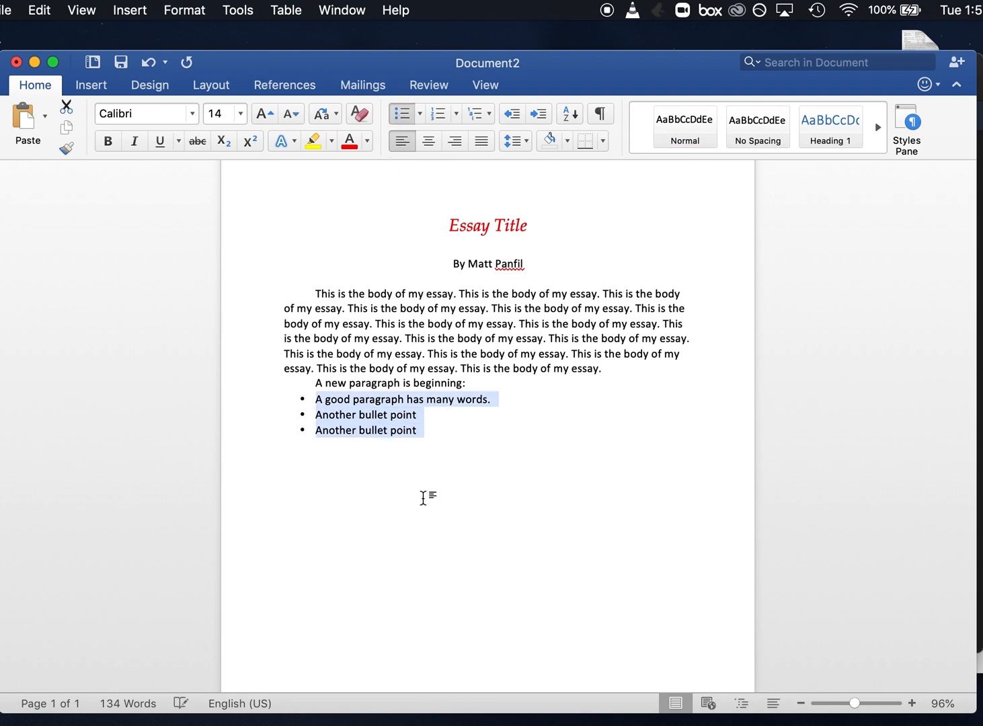
Add an unbulleted line below the last bullet item reading "Resume typing normally."
{"action": "left_click", "coordinate": [447, 433]}
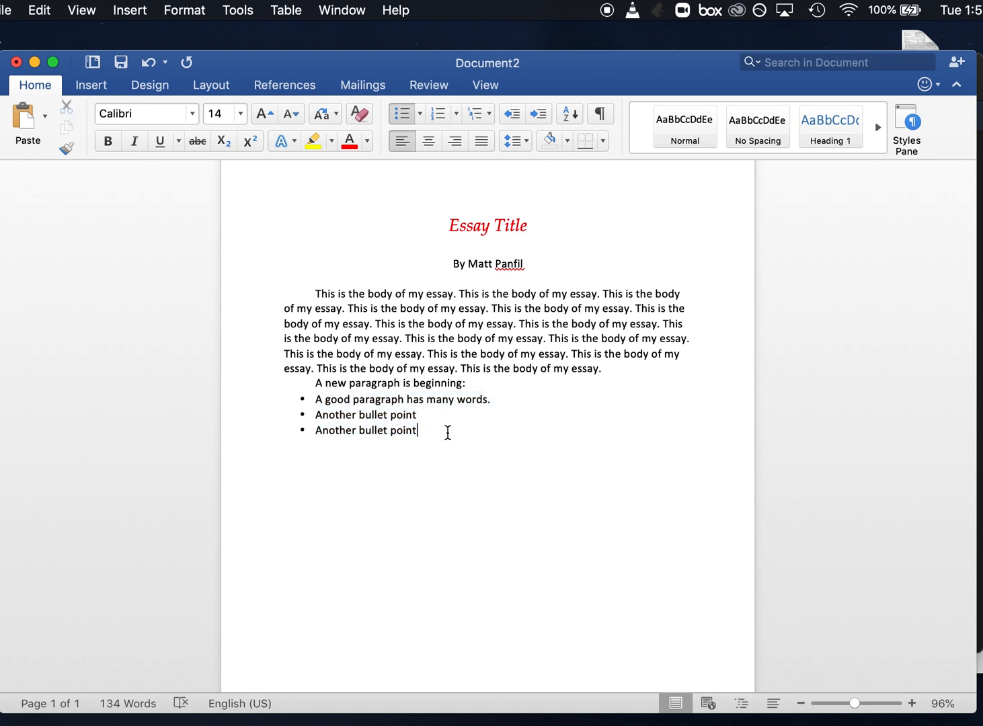
{"action": "key", "text": "Return"}
{"action": "left_click", "coordinate": [399, 113]}
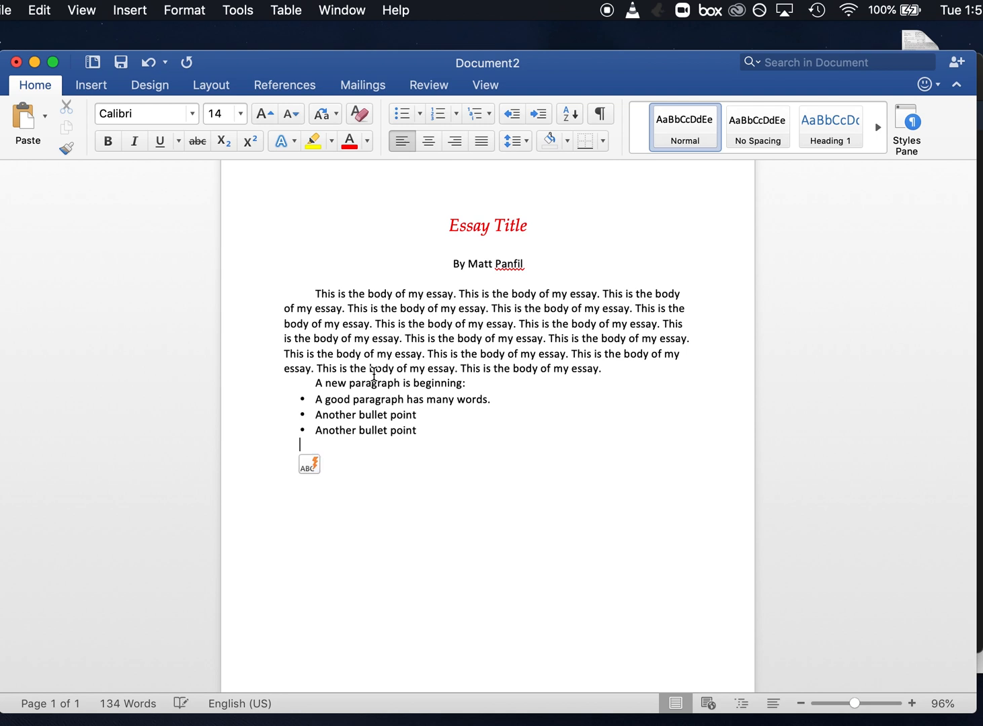
{"action": "type", "text": "Resume typin"}
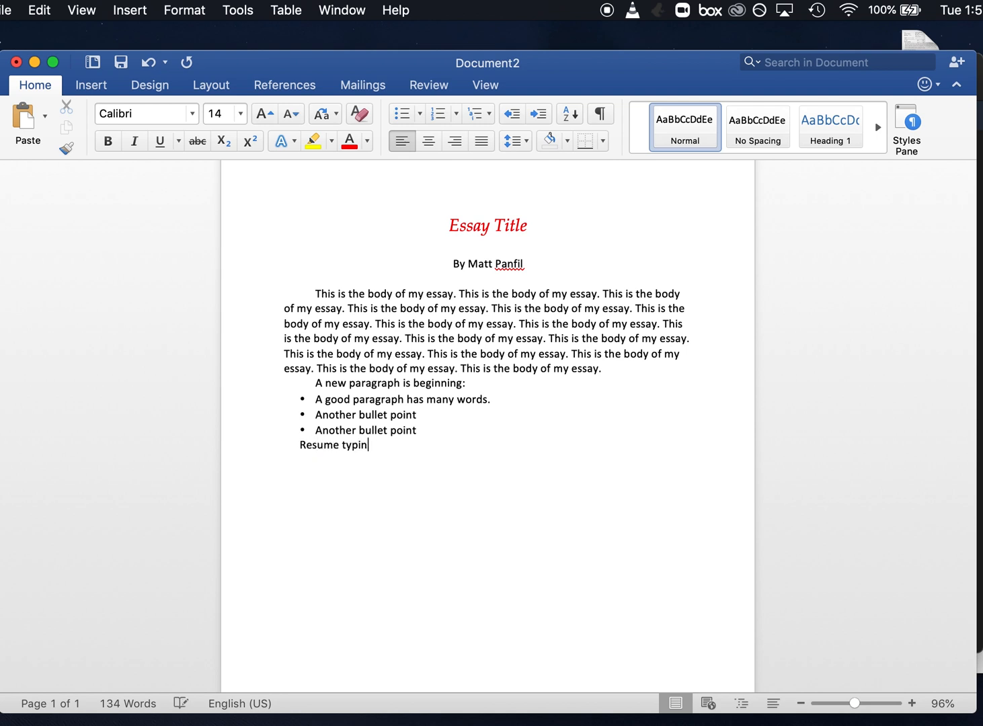
{"action": "type", "text": "g normally."}
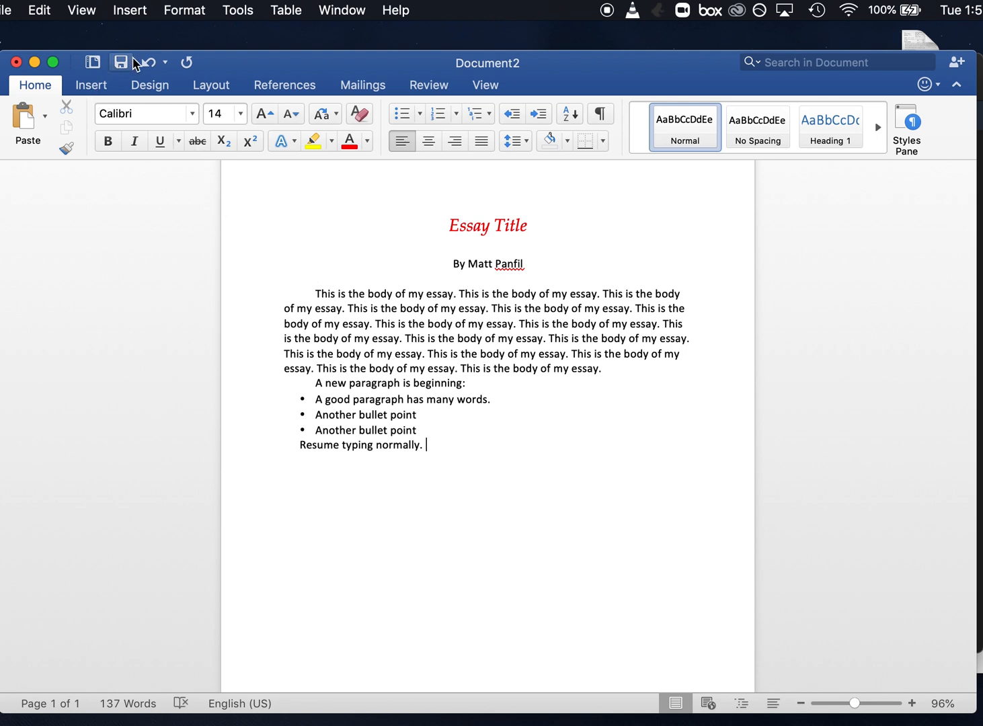
{"action": "left_click", "coordinate": [192, 10]}
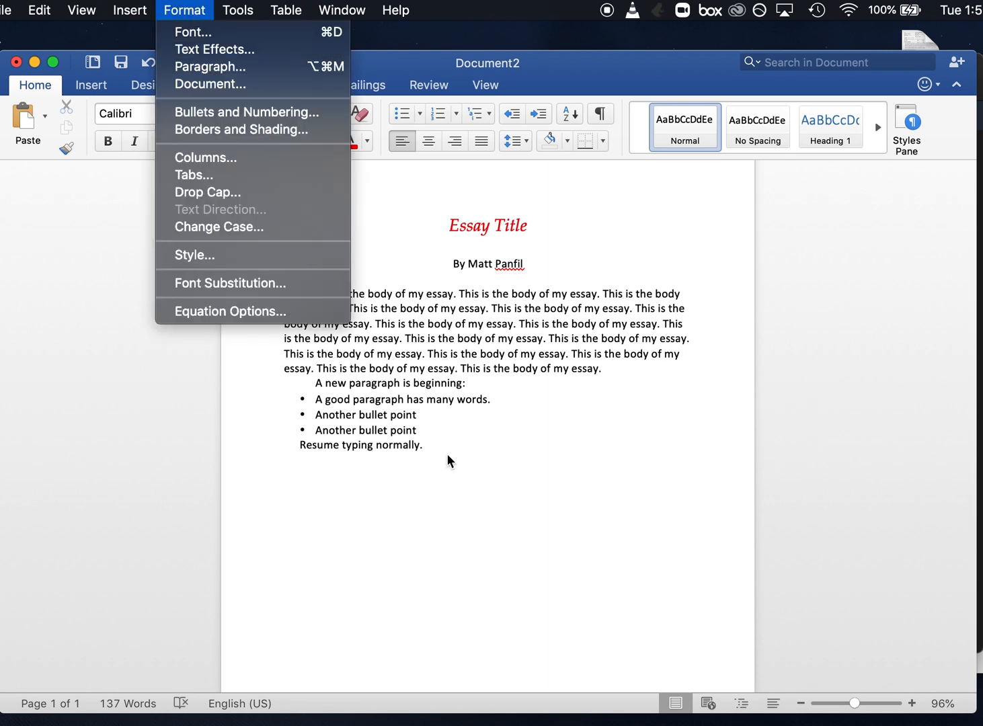
{"action": "left_click", "coordinate": [474, 451]}
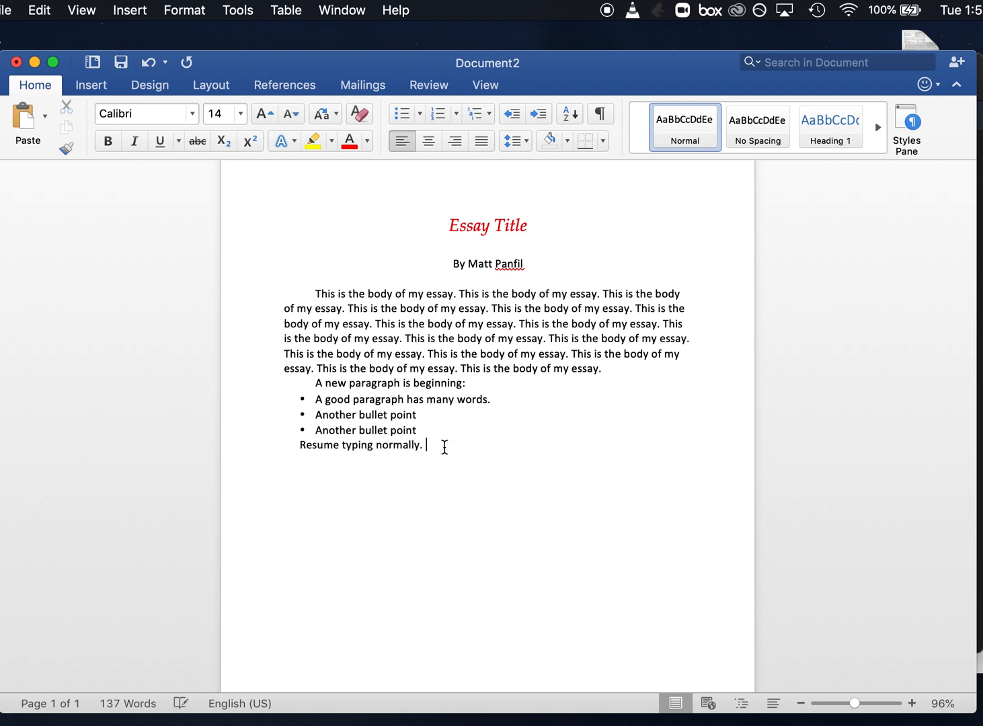
{"action": "left_click_drag", "start_coordinate": [445, 448], "coordinate": [319, 296]}
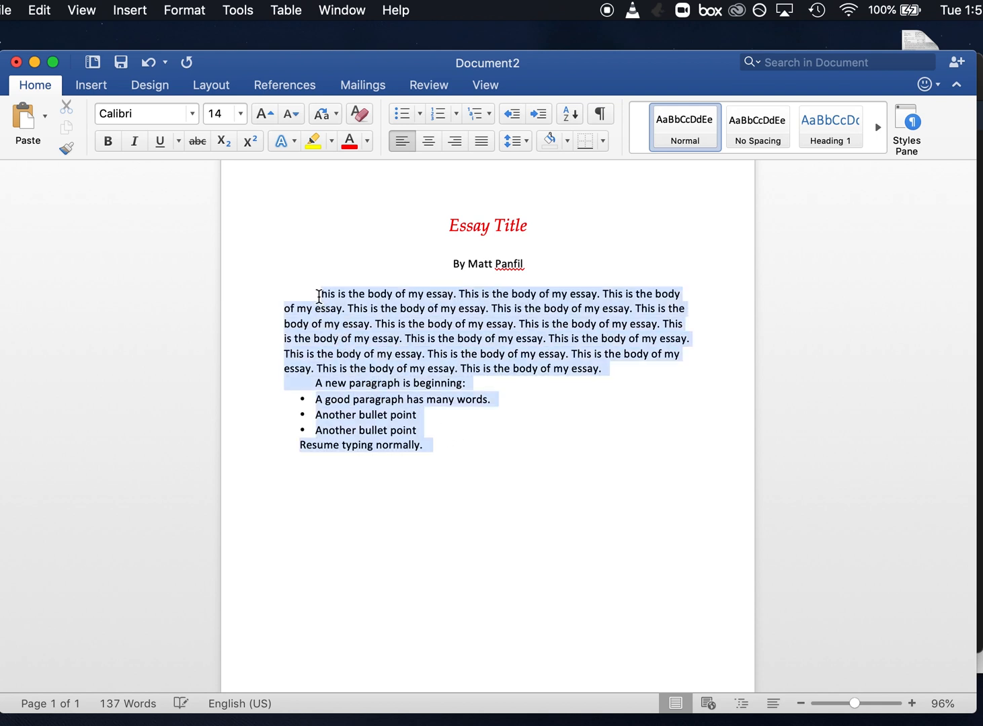
{"action": "left_click", "coordinate": [463, 445]}
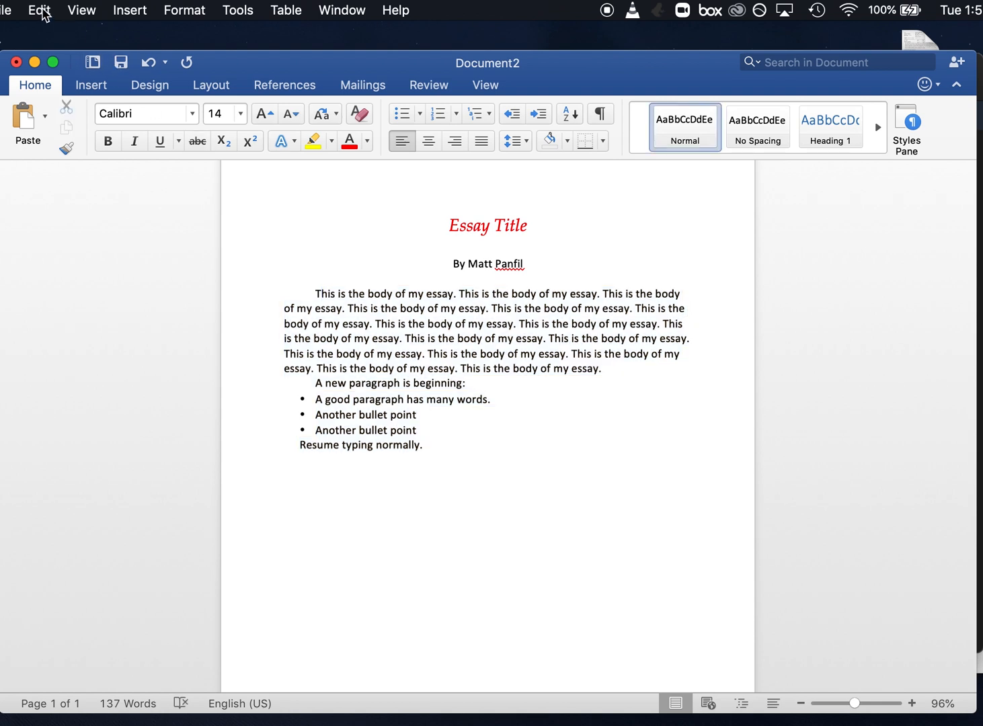
Select the entire document and open its paragraph formatting settings
{"action": "left_click", "coordinate": [40, 10]}
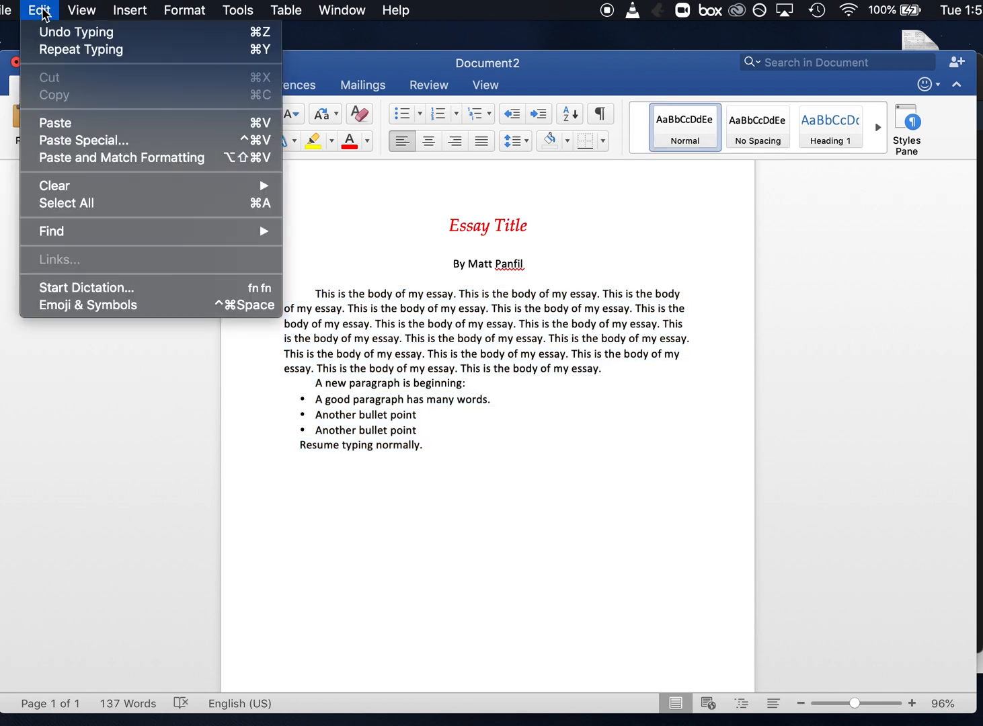
{"action": "left_click", "coordinate": [72, 203]}
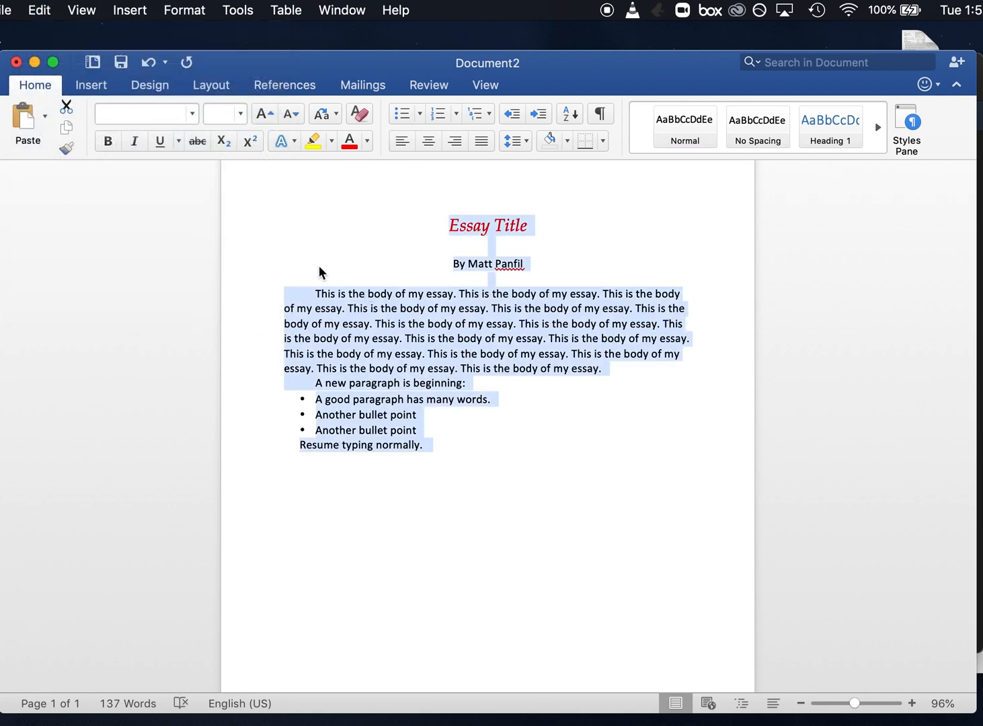
{"action": "left_click", "coordinate": [194, 11]}
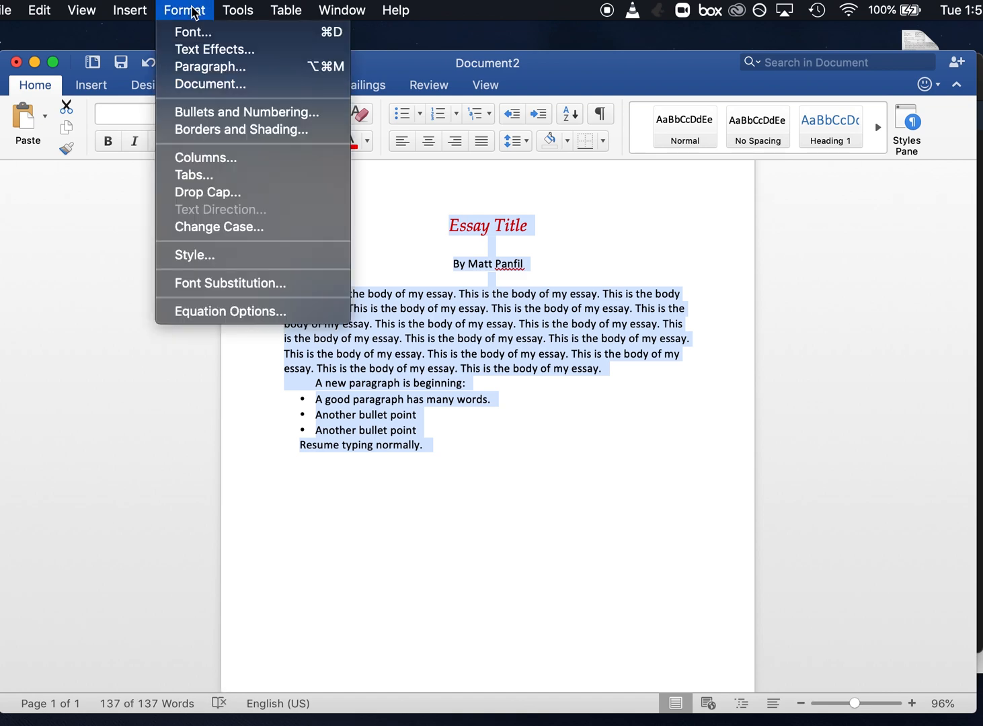
{"action": "left_click", "coordinate": [208, 67]}
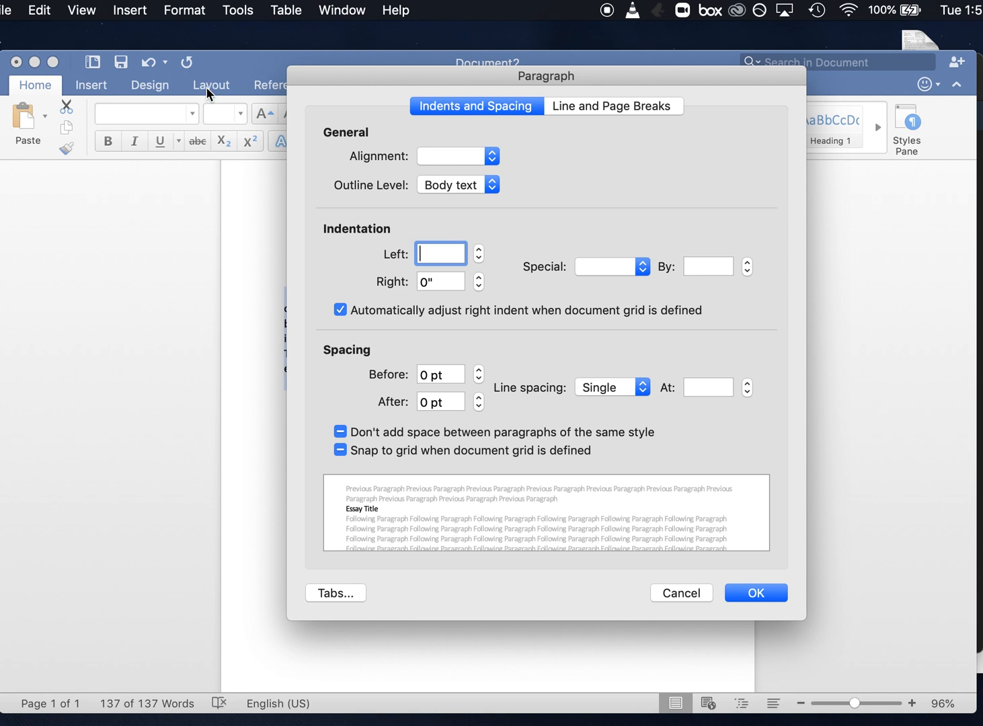